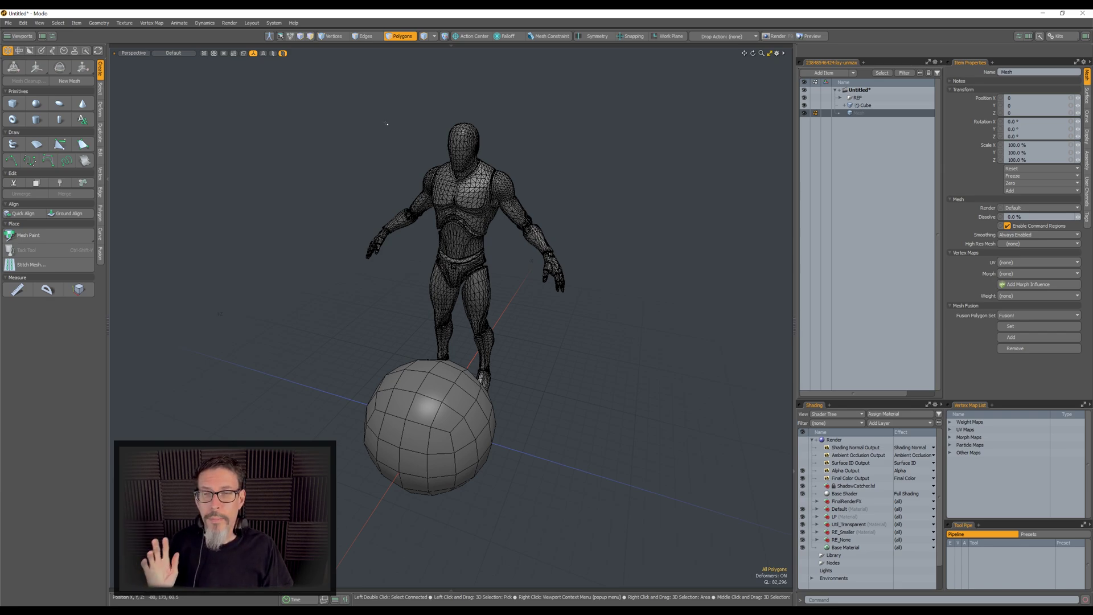
Open the user configs folder via Help > System, and move the redirect.cfg editor window up
{"action": "left_click", "coordinate": [272, 24]}
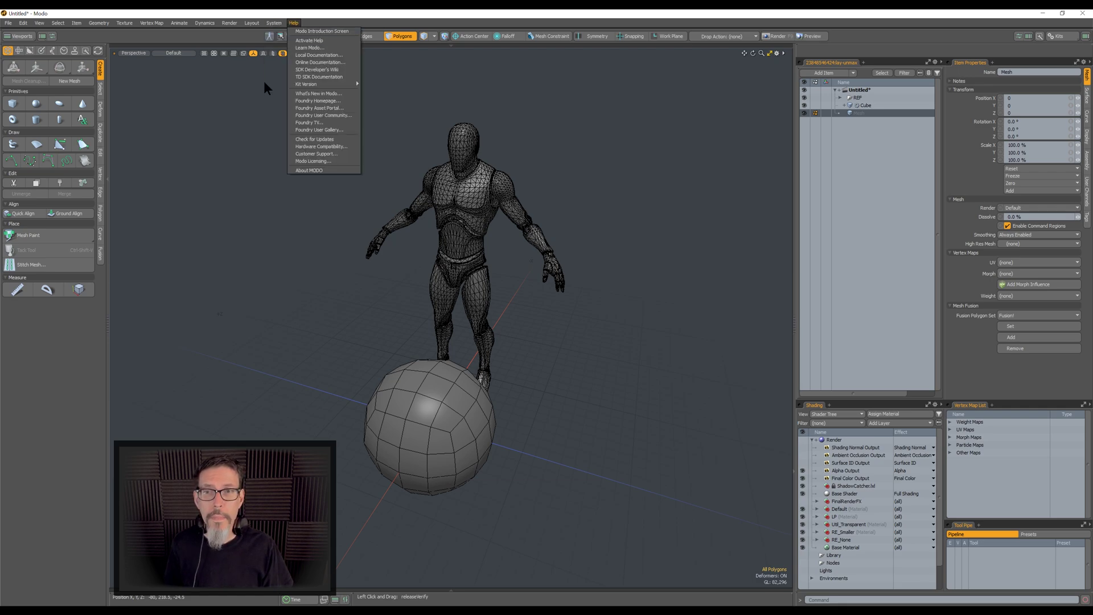
{"action": "key", "text": "Escape"}
{"action": "left_click", "coordinate": [267, 22]}
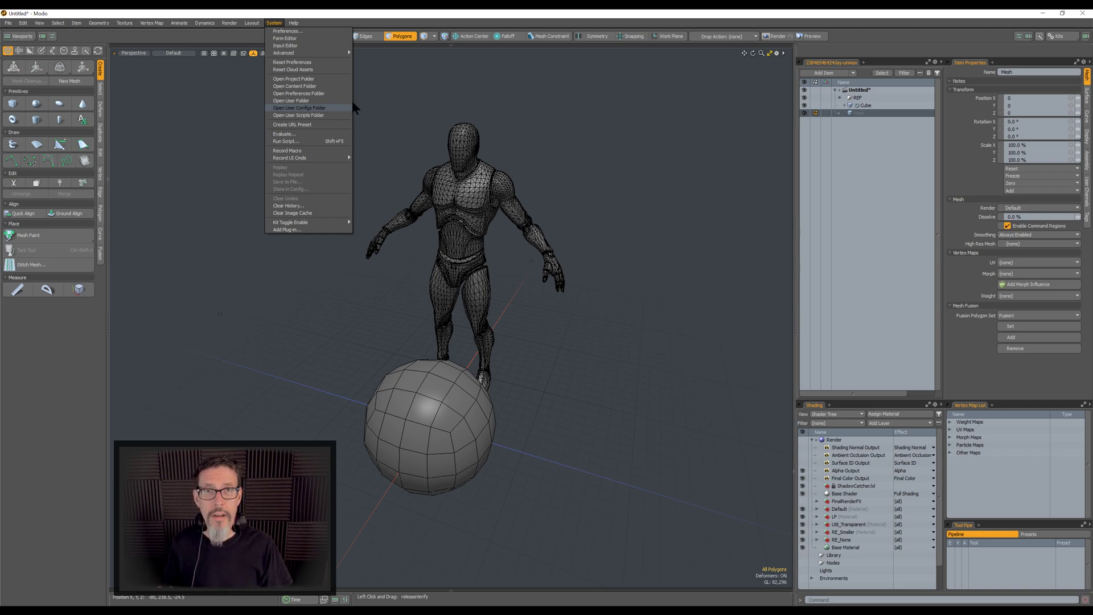
{"action": "left_click", "coordinate": [437, 97]}
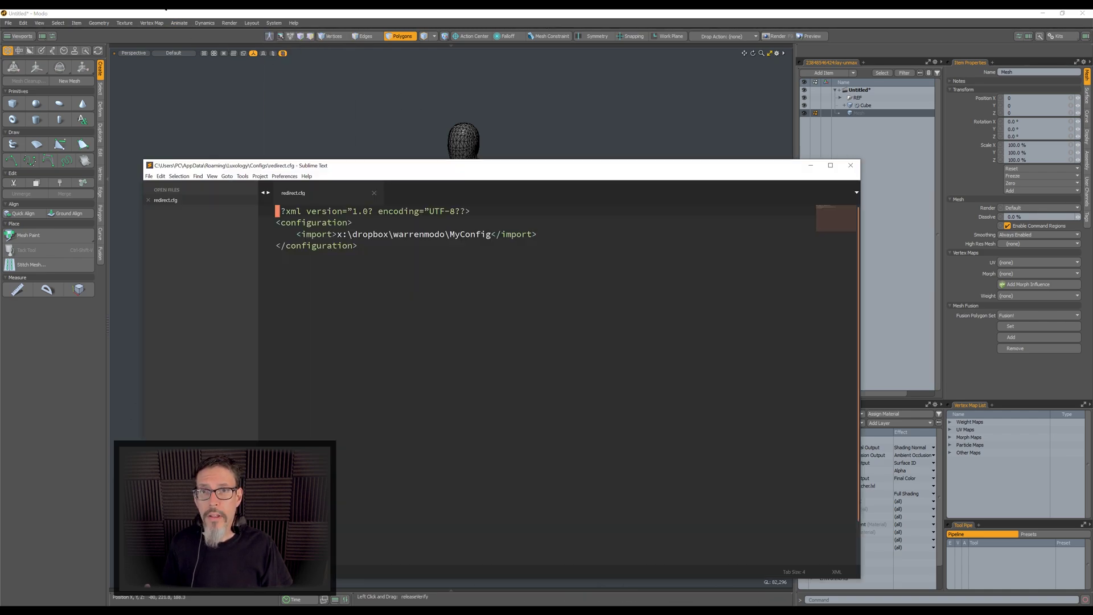
{"action": "left_click_drag", "start_coordinate": [333, 163], "coordinate": [332, 82]}
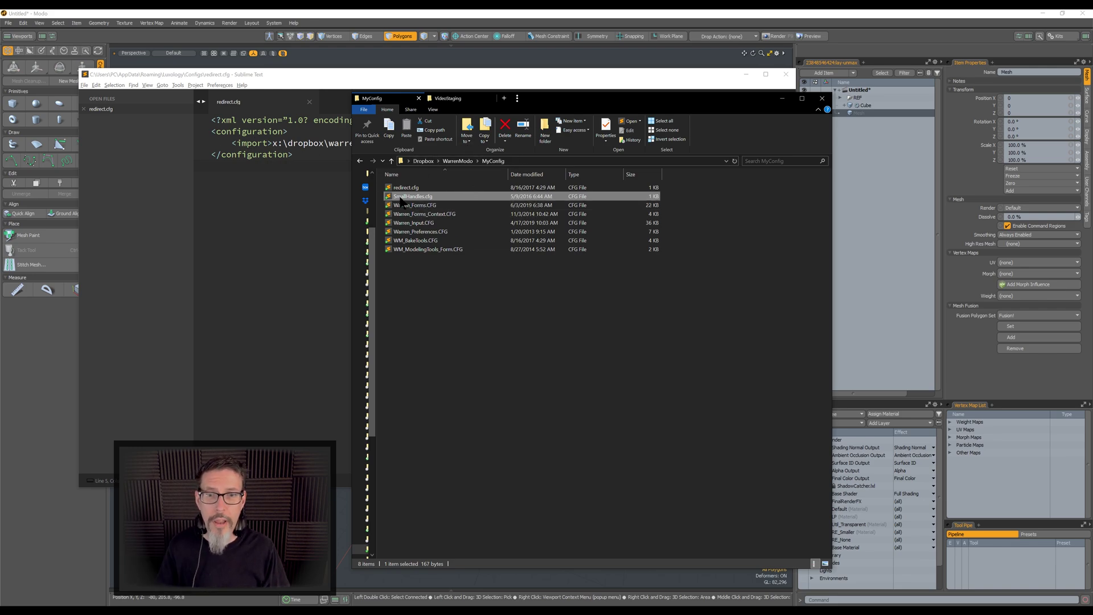
Browse the MyConfig CFG files and move the folder window aside to reveal the config code
{"action": "left_click", "coordinate": [433, 292]}
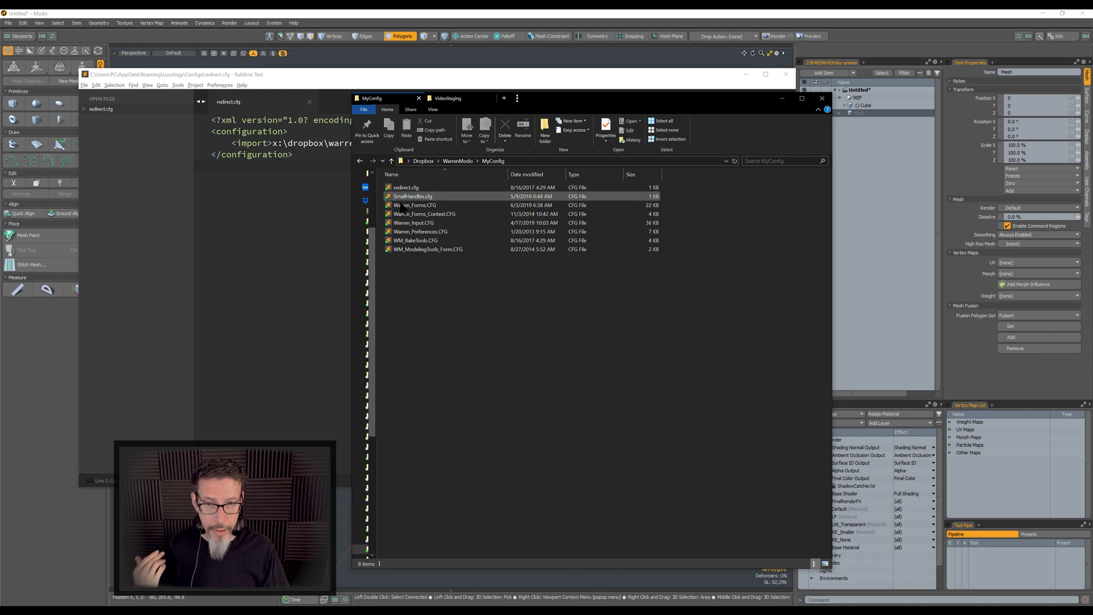
{"action": "left_click", "coordinate": [402, 187]}
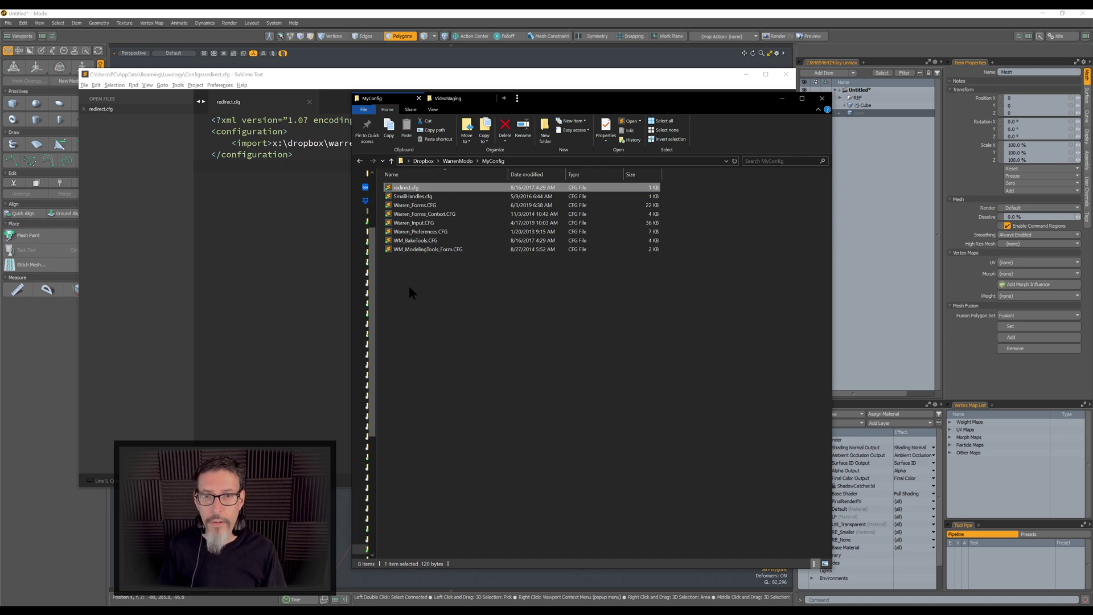
{"action": "left_click", "coordinate": [408, 224]}
{"action": "left_click", "coordinate": [408, 206]}
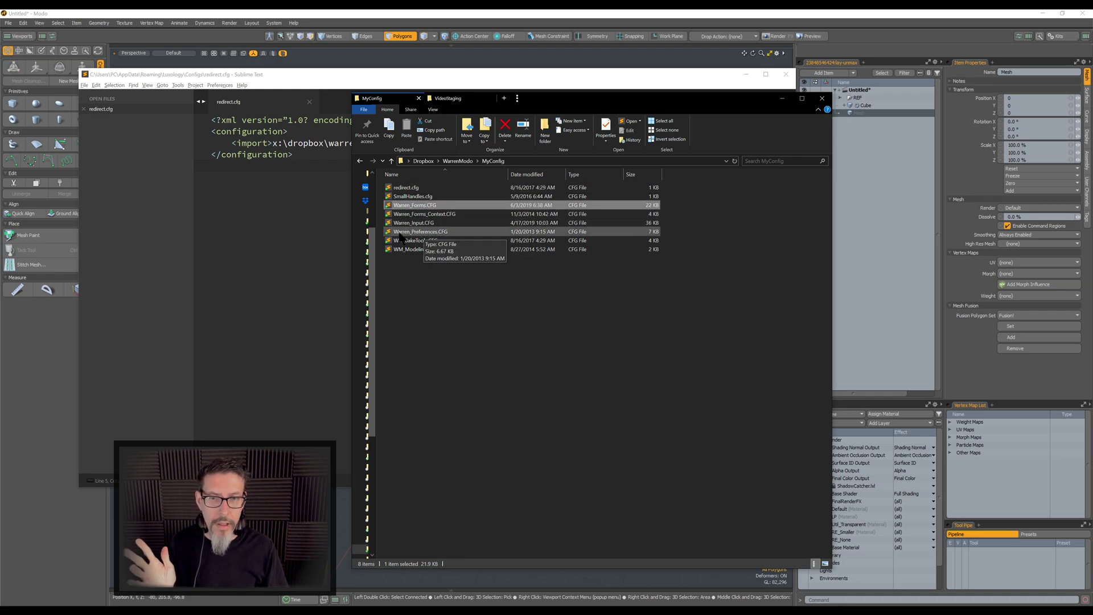
{"action": "left_click", "coordinate": [403, 233]}
{"action": "left_click", "coordinate": [423, 274]}
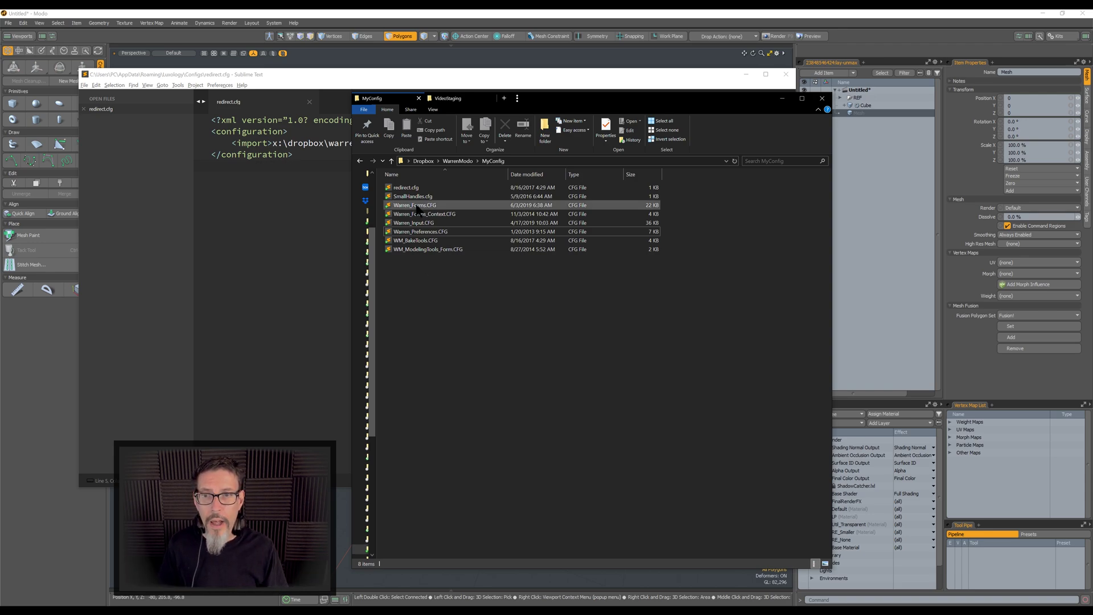
{"action": "left_click_drag", "start_coordinate": [626, 98], "coordinate": [677, 95]}
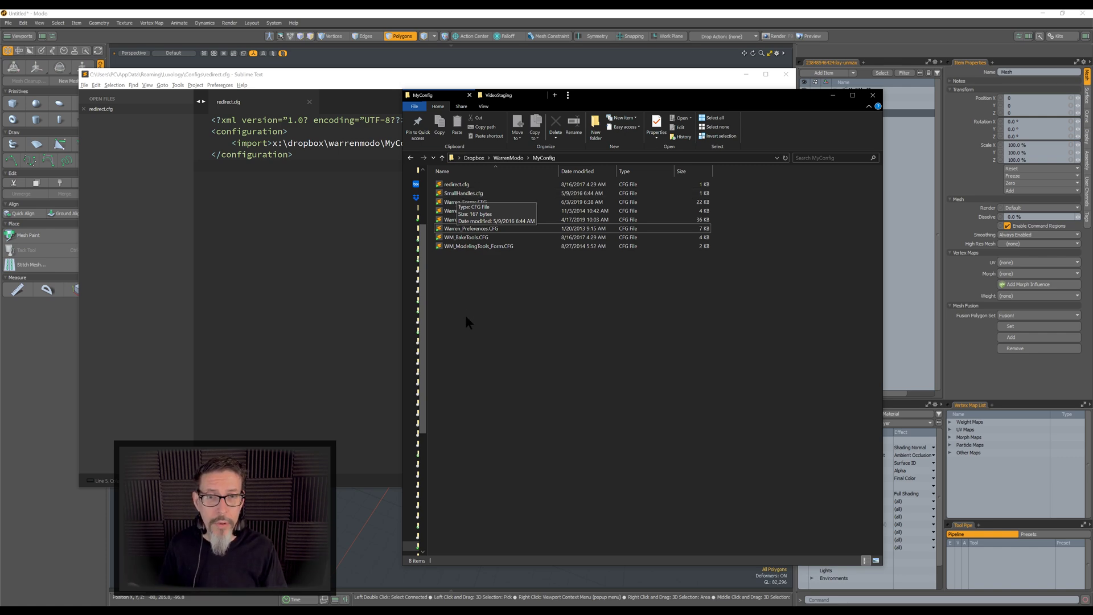
Drop SmallHandles.cfg into Sublime Text, then close its tab
{"action": "left_click", "coordinate": [453, 194]}
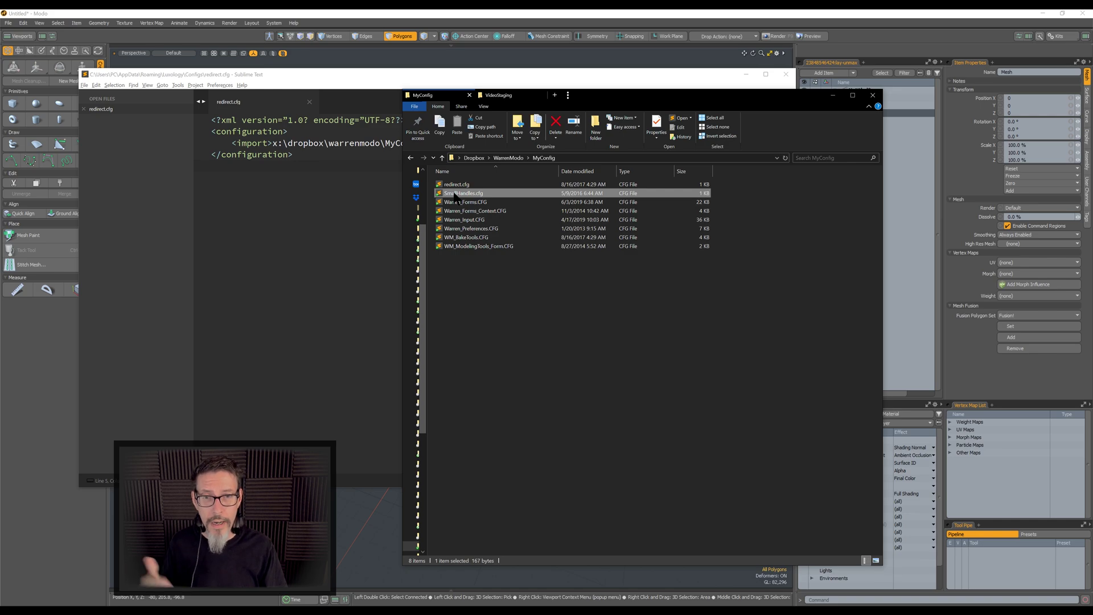
{"action": "left_click_drag", "start_coordinate": [453, 194], "coordinate": [355, 103]}
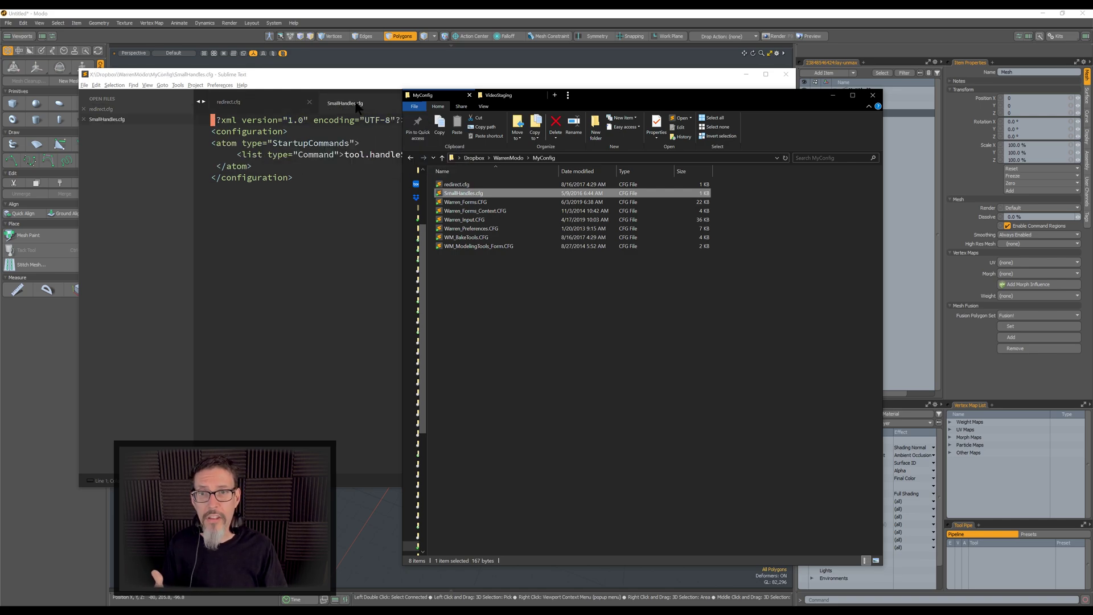
{"action": "left_click", "coordinate": [352, 215]}
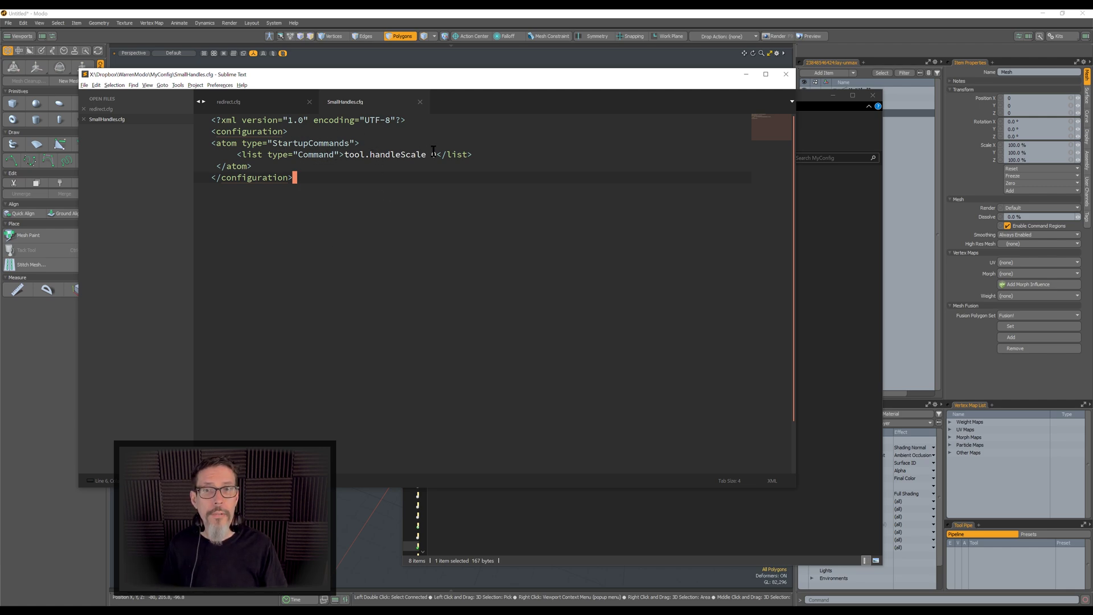
{"action": "middle_click", "coordinate": [353, 103]}
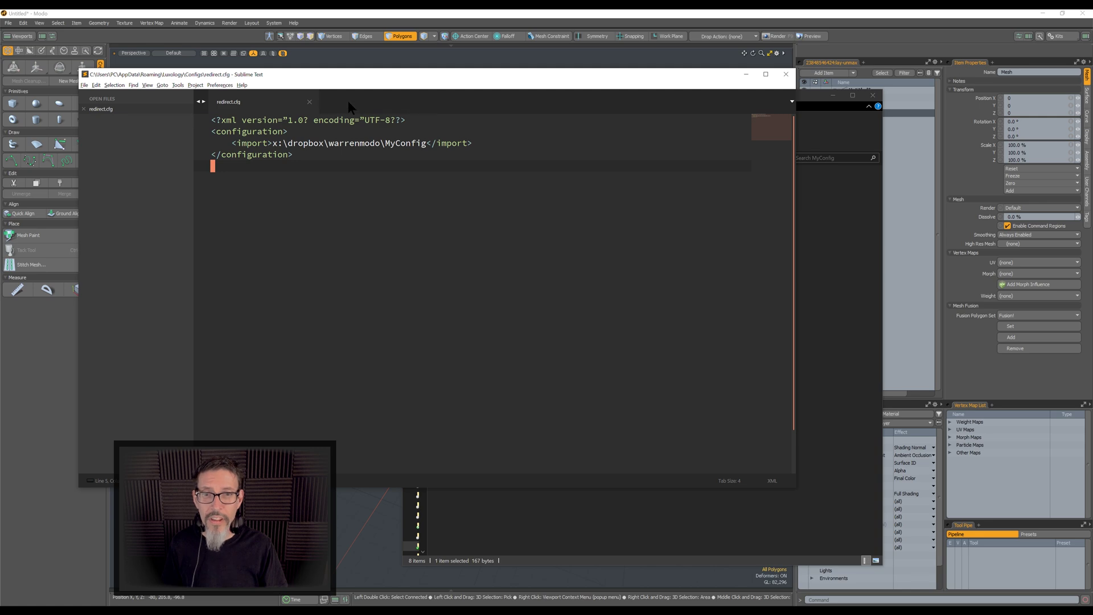
{"action": "left_click", "coordinate": [819, 96]}
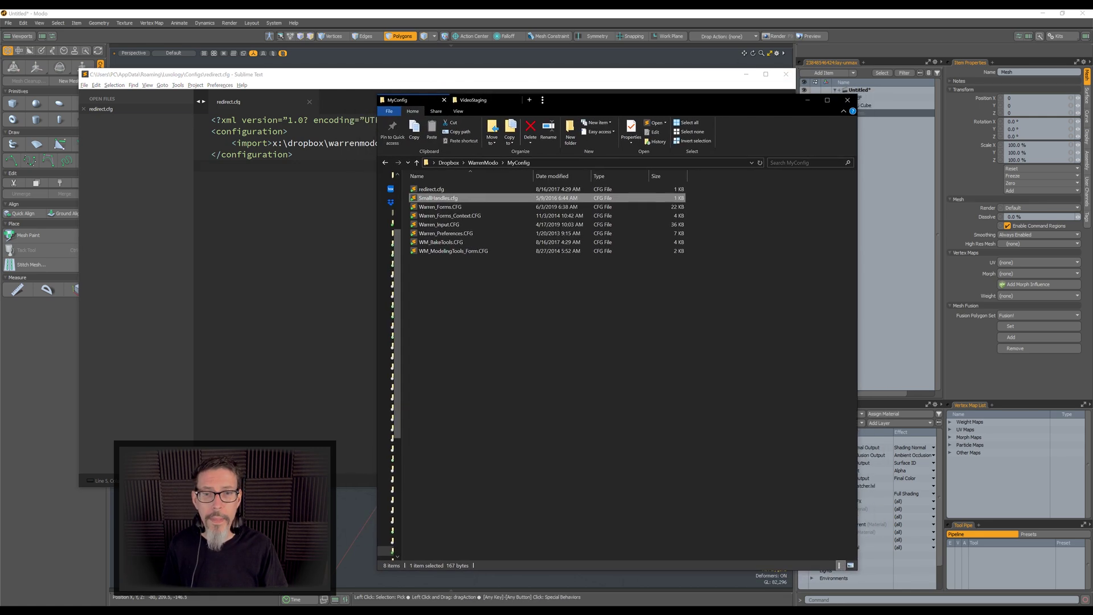
Open Warren_Forms.CFG in Sublime Text and enlarge the editor window
{"action": "double_click", "coordinate": [442, 207]}
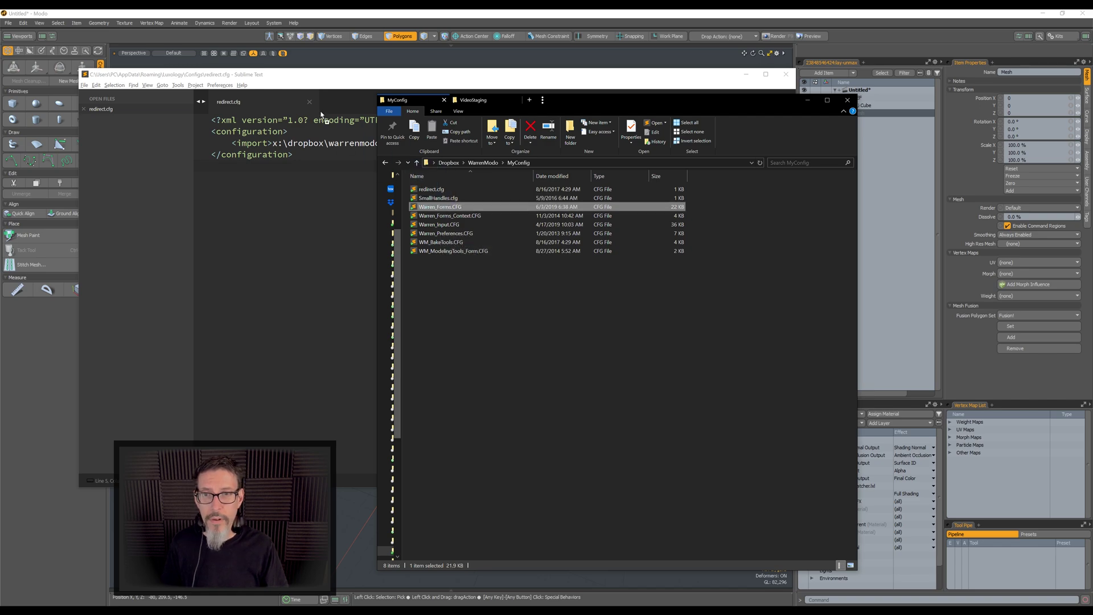
{"action": "left_click_drag", "start_coordinate": [334, 71], "coordinate": [291, 50]}
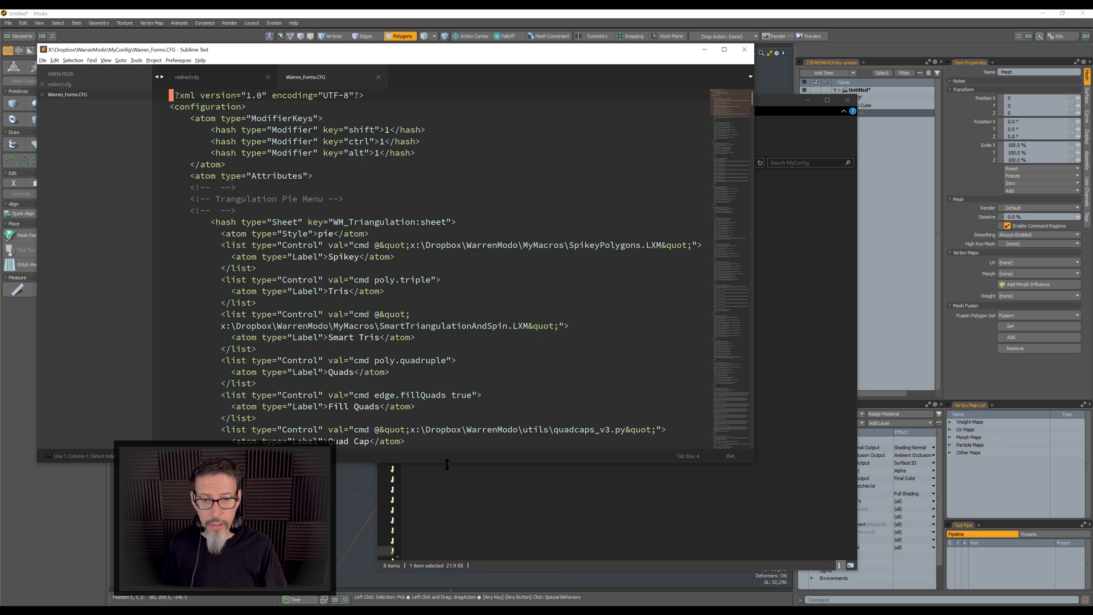
{"action": "left_click_drag", "start_coordinate": [447, 464], "coordinate": [469, 571]}
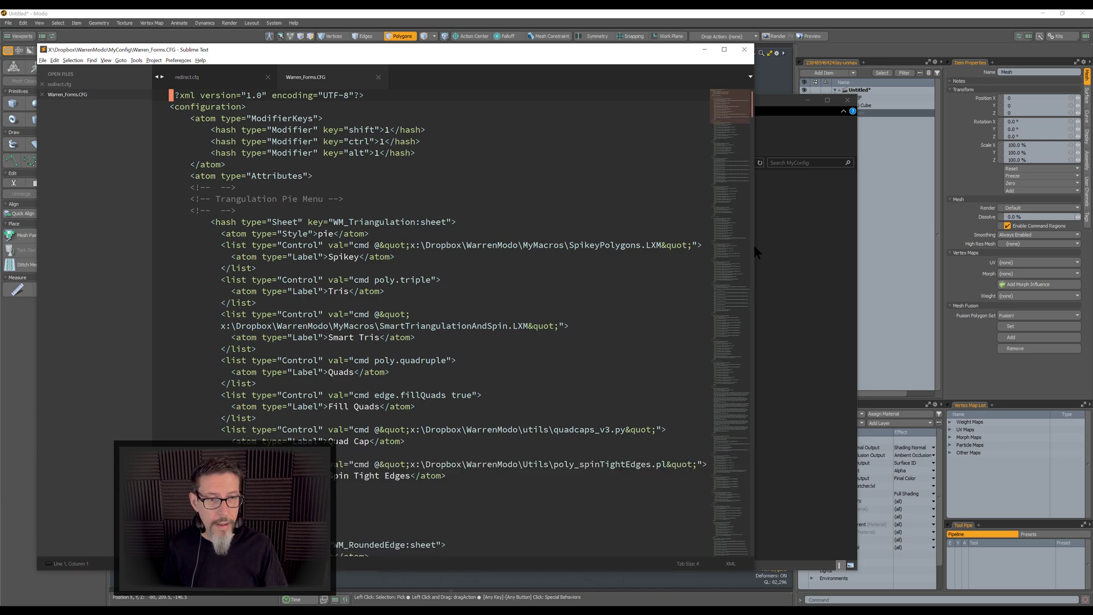
{"action": "left_click_drag", "start_coordinate": [755, 245], "coordinate": [841, 223]}
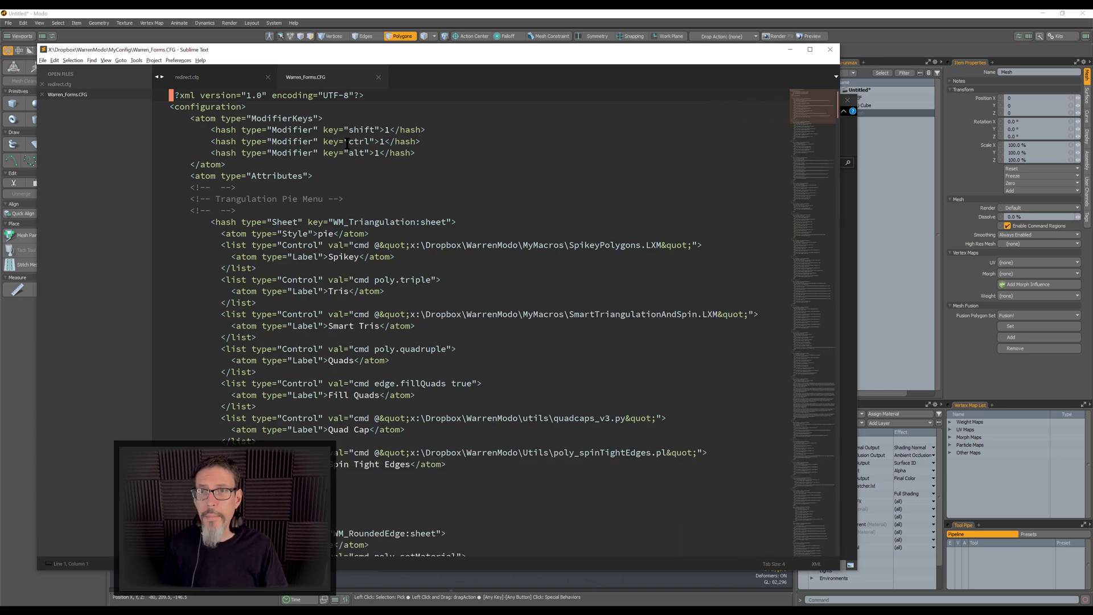
In Modo's UV layout, show the UV pie menu and its Pack sub-pie, then return to Sublime
{"action": "key", "text": "alt+Tab"}
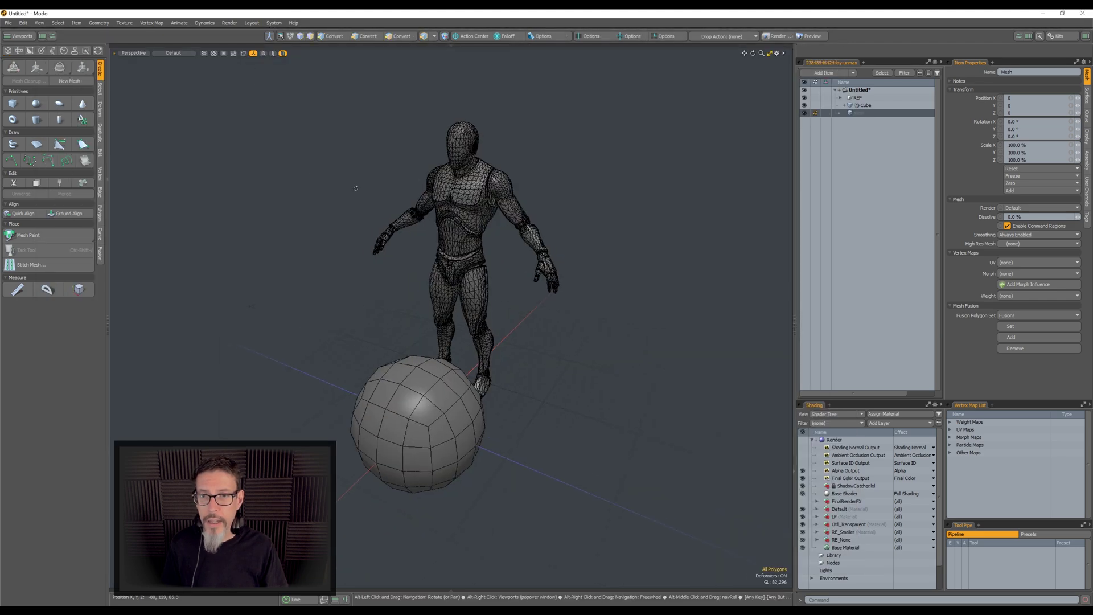
{"action": "key", "text": "ctrl+Tab"}
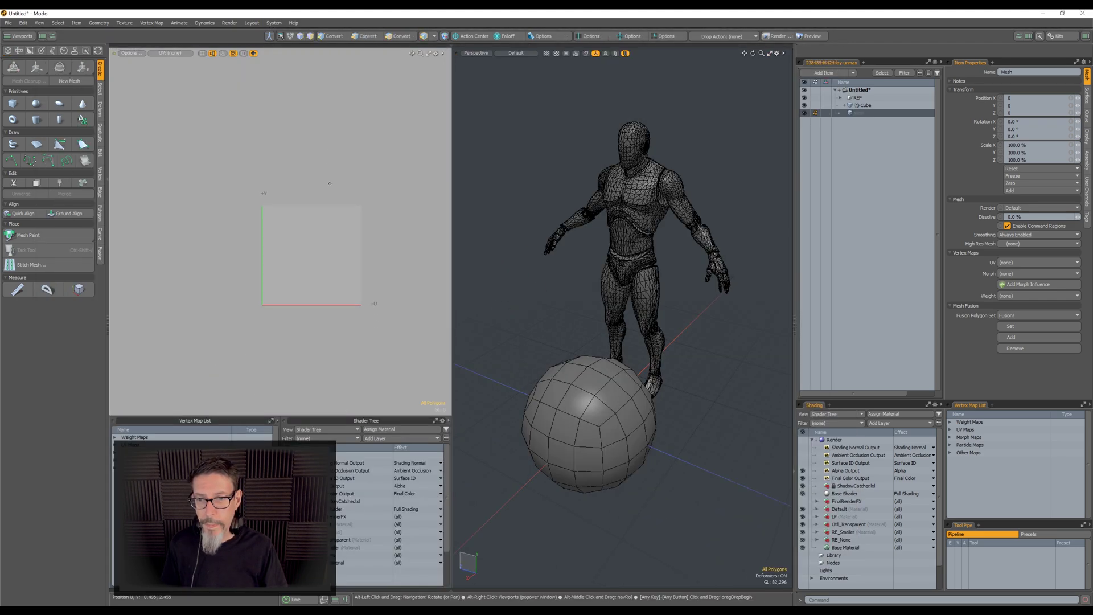
{"action": "key", "text": "u"}
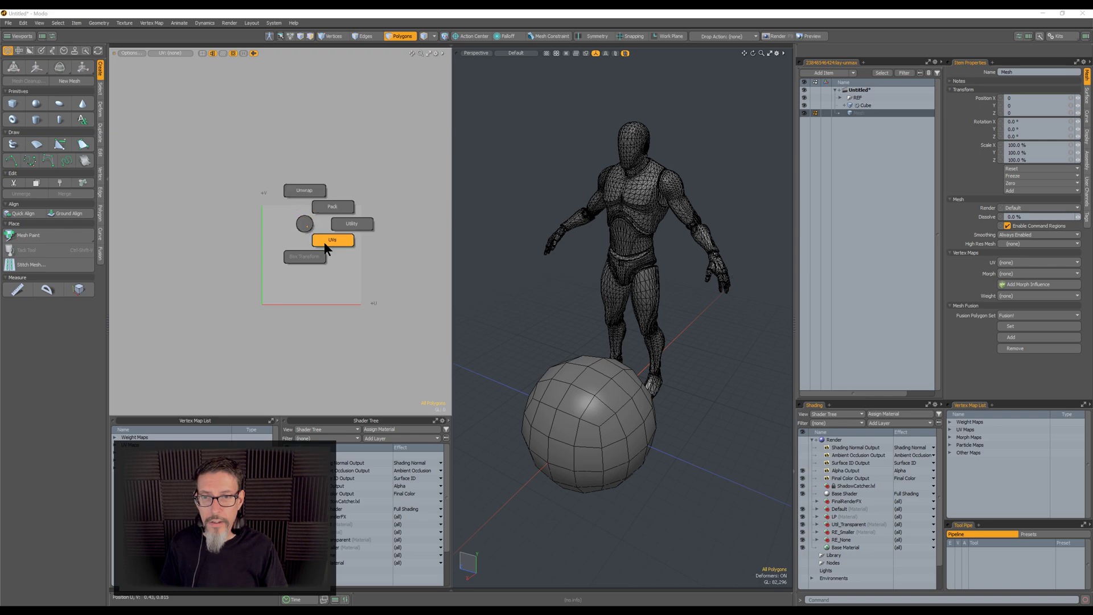
{"action": "left_click", "coordinate": [307, 226]}
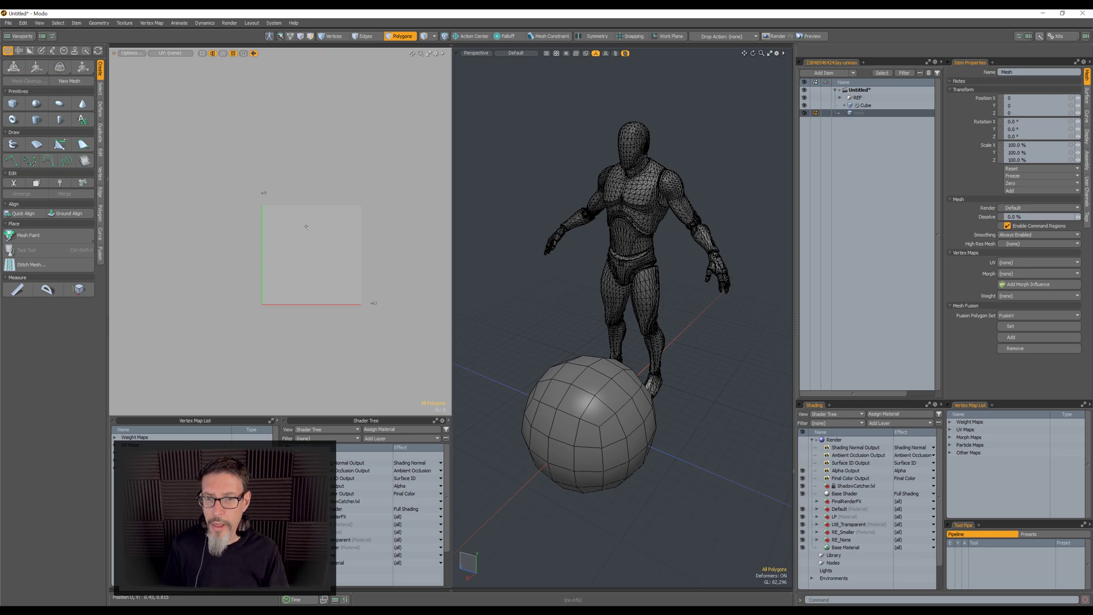
{"action": "right_click", "coordinate": [307, 227]}
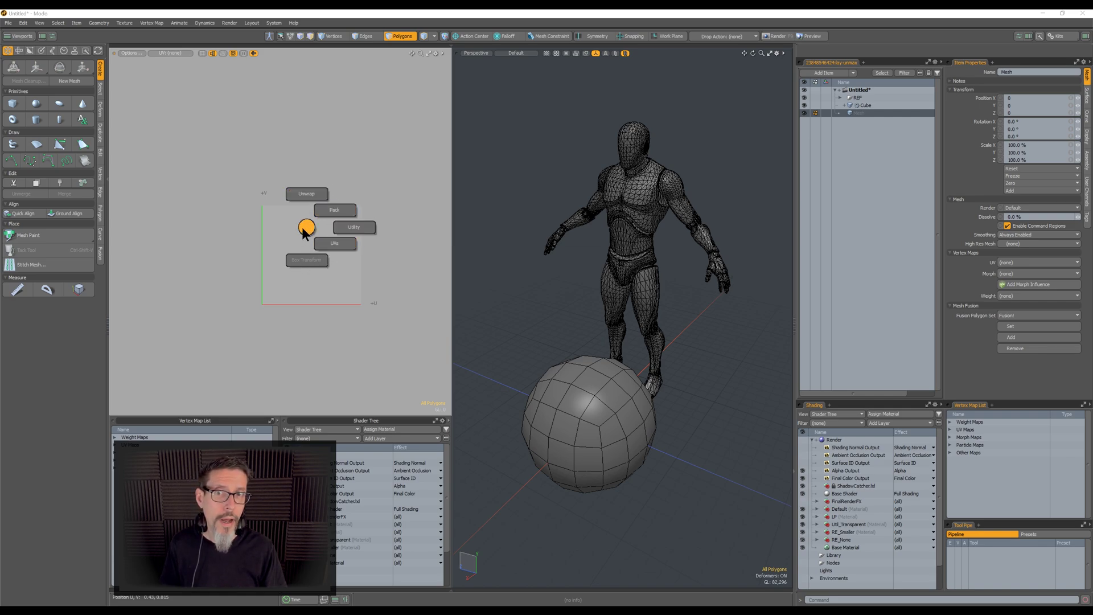
{"action": "left_click", "coordinate": [320, 209]}
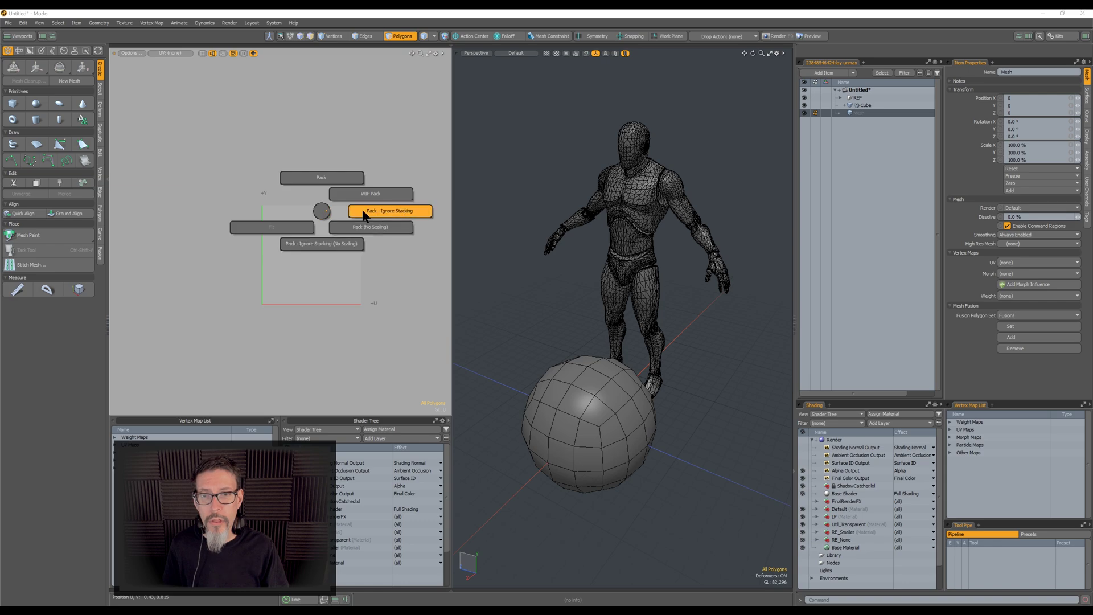
{"action": "left_click", "coordinate": [321, 213]}
{"action": "key", "text": "alt+Tab"}
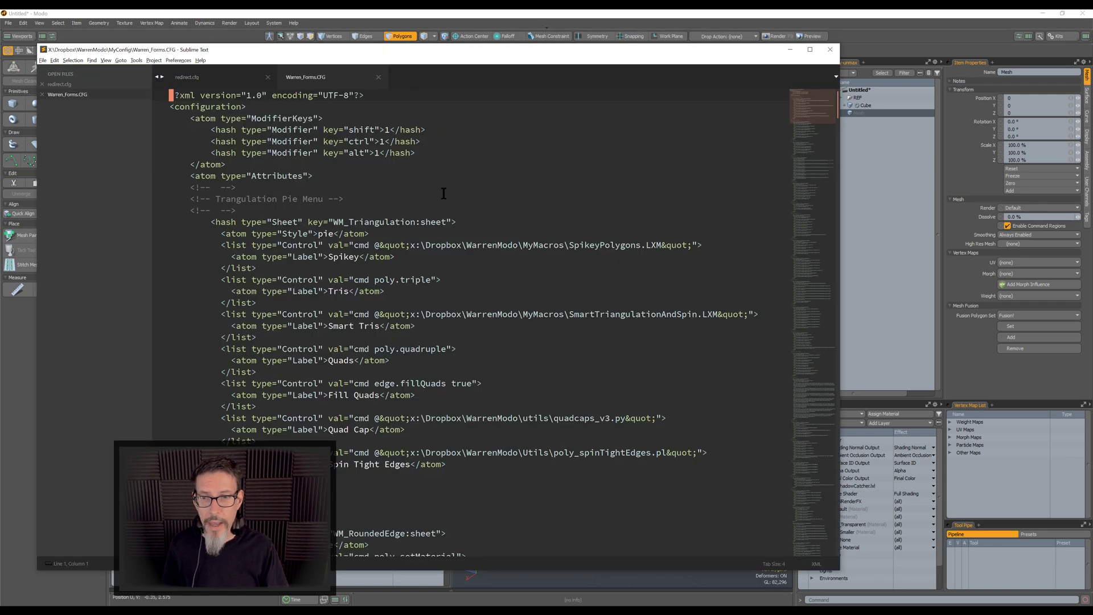
Open Warren_Input.CFG from the MyConfig folder in Sublime Text and widen the editor
{"action": "left_click", "coordinate": [425, 187]}
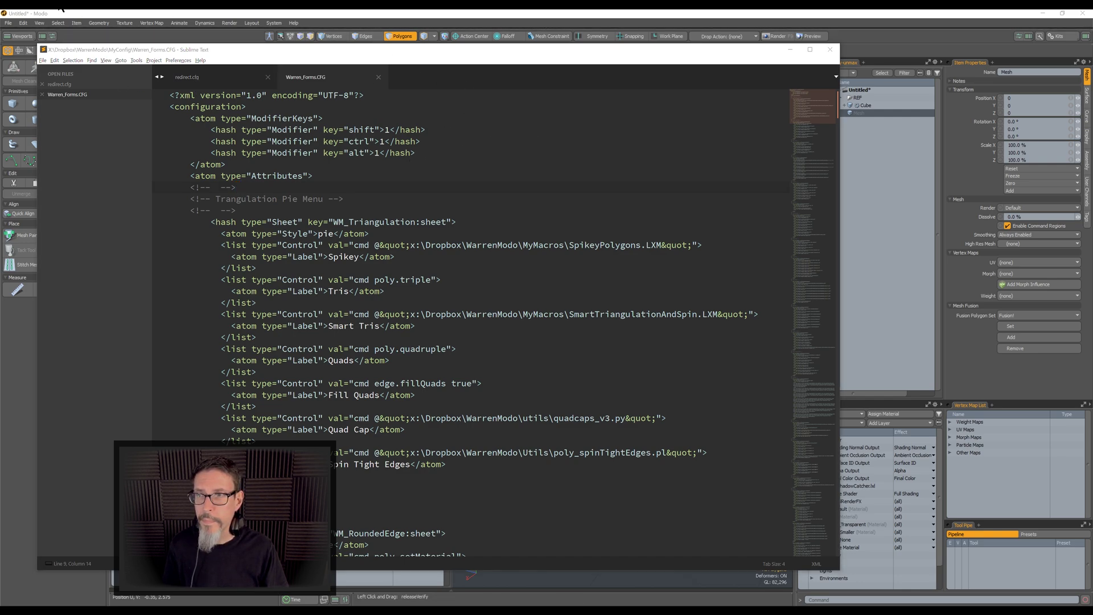
{"action": "mouse_move", "coordinate": [61, 12]}
{"action": "left_click", "coordinate": [20, 43]}
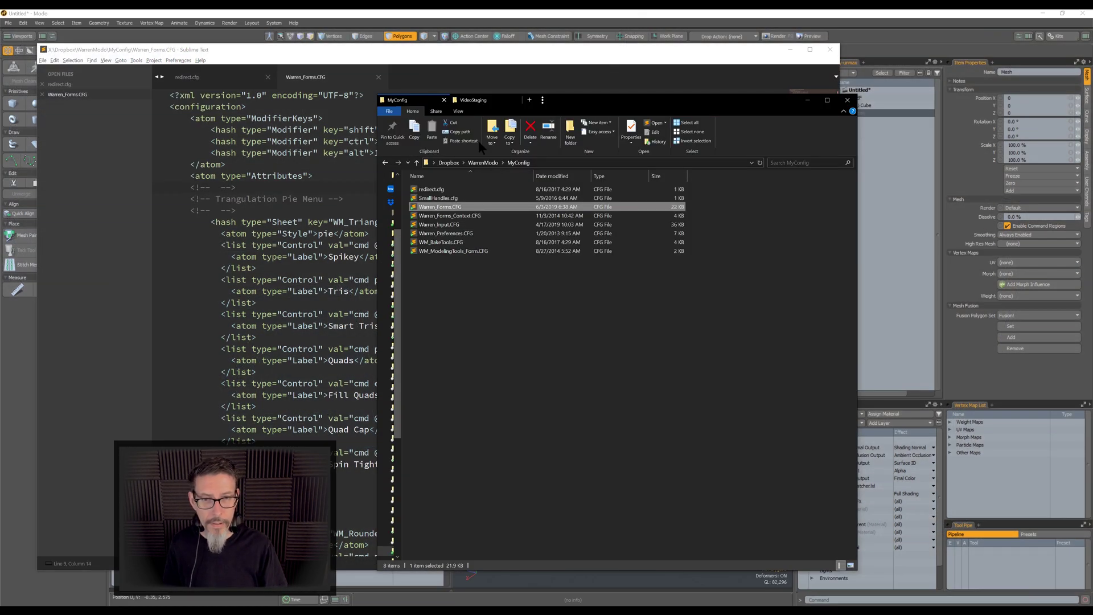
{"action": "left_click_drag", "start_coordinate": [438, 224], "coordinate": [431, 86]}
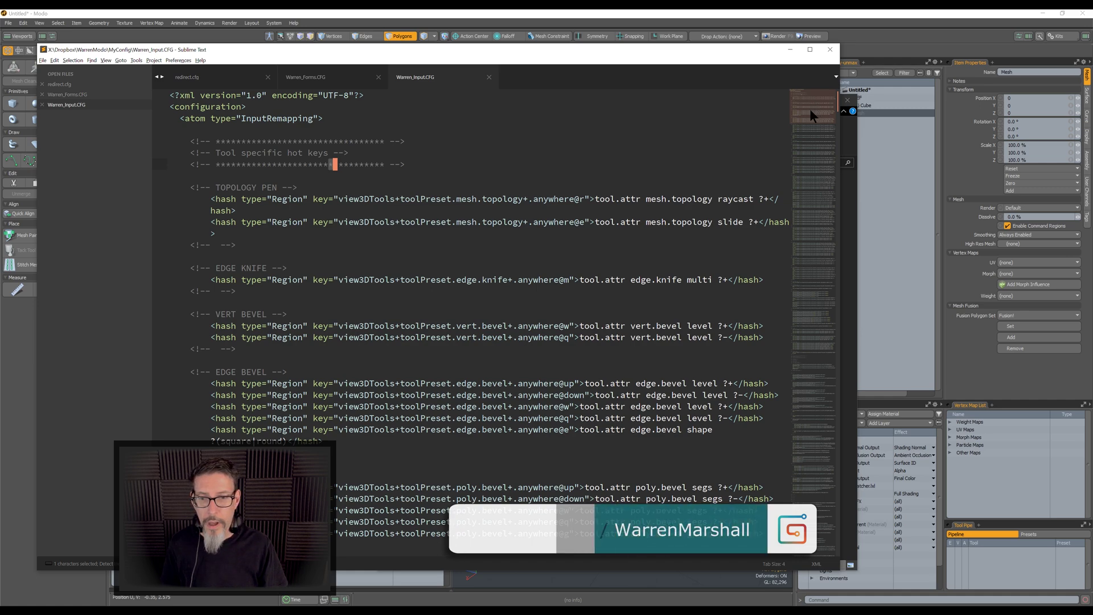
{"action": "left_click_drag", "start_coordinate": [840, 100], "coordinate": [885, 412]}
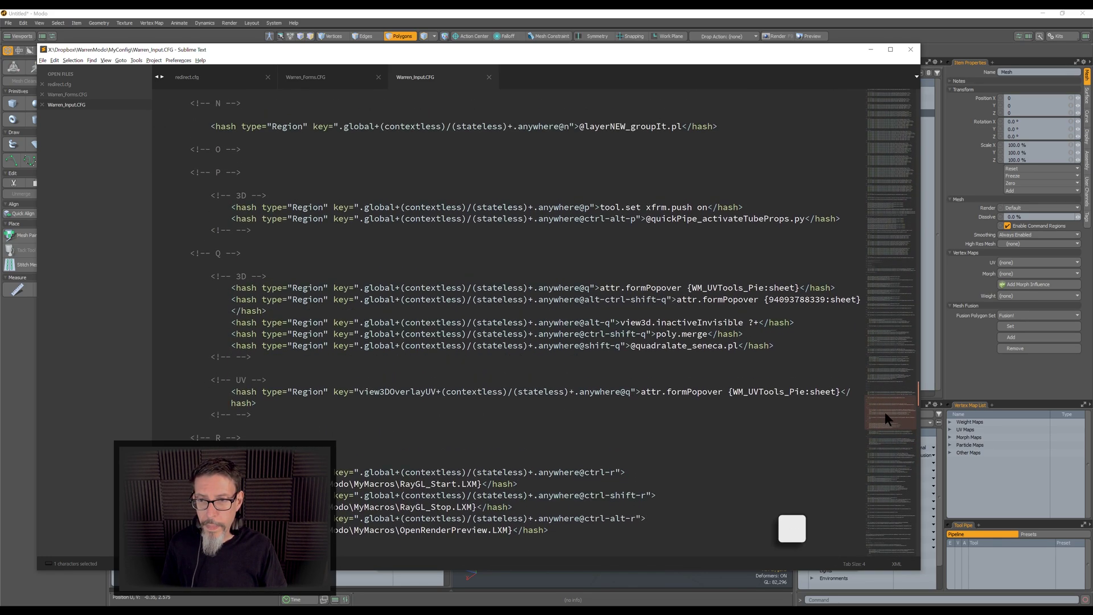
Copy the WM_UVTools_Pie sheet name from the view3DOverlayUV hotkey line
{"action": "left_click", "coordinate": [253, 392]}
{"action": "left_click", "coordinate": [400, 392]}
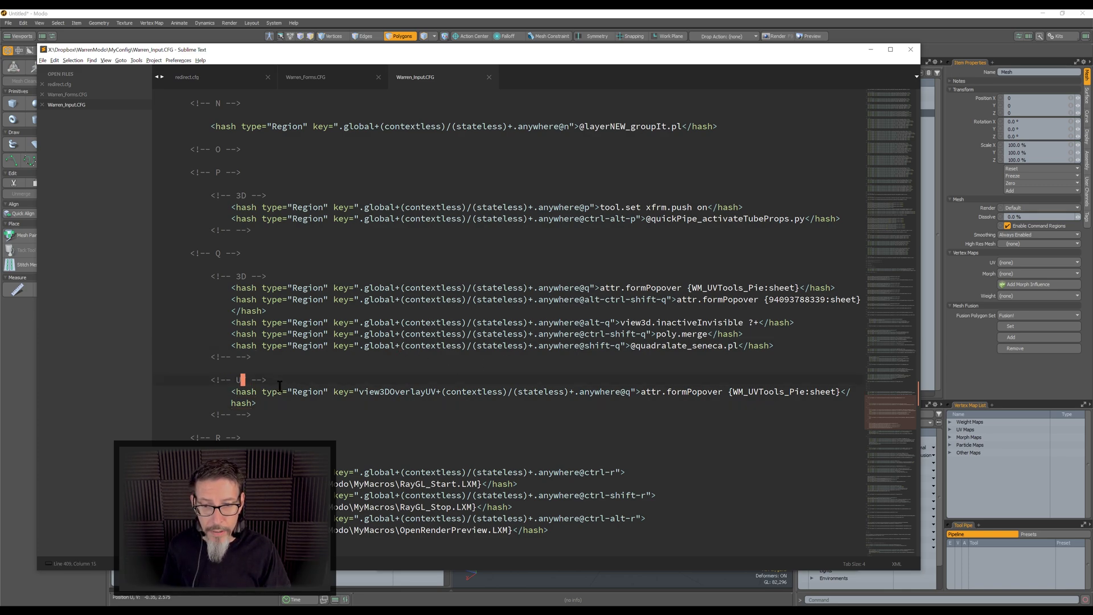
{"action": "left_click_drag", "start_coordinate": [354, 392], "coordinate": [427, 392]}
{"action": "left_click_drag", "start_coordinate": [696, 346], "coordinate": [700, 345]}
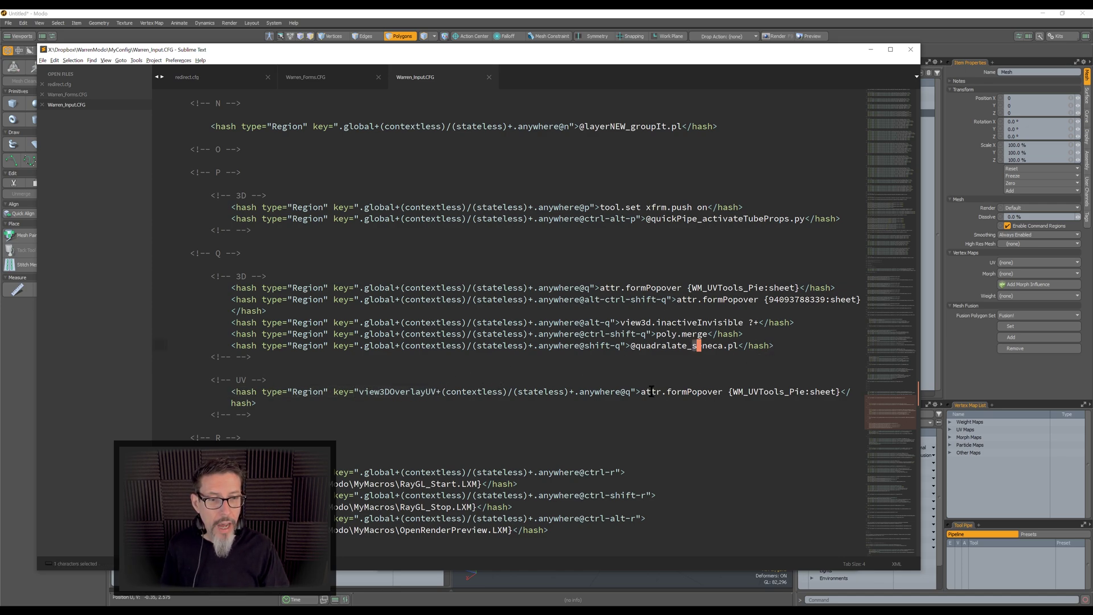
{"action": "left_click_drag", "start_coordinate": [641, 391], "coordinate": [723, 392]}
{"action": "left_click", "coordinate": [742, 359]}
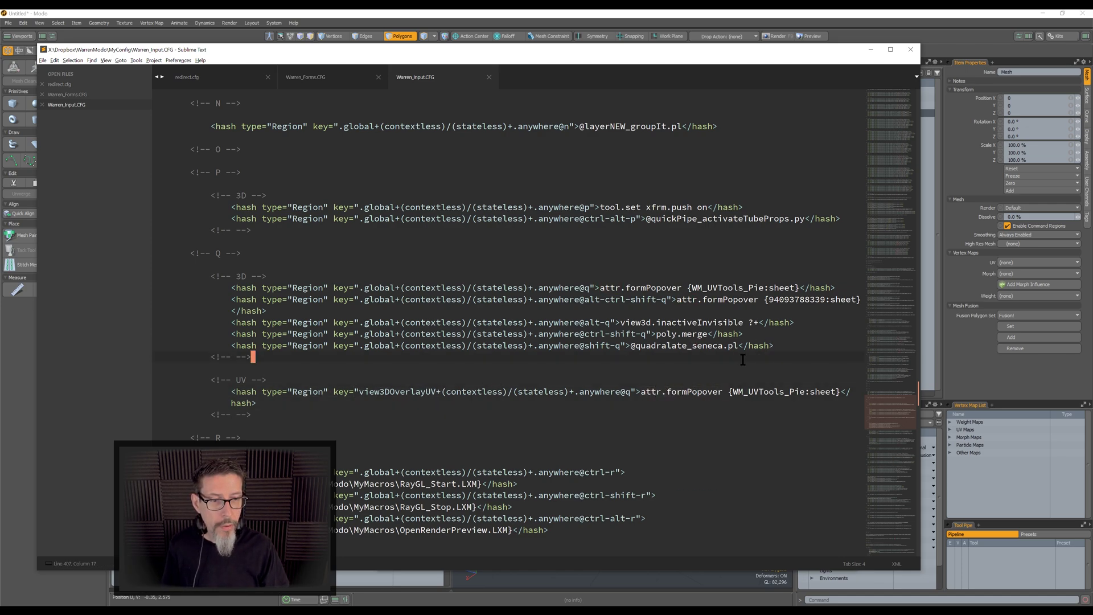
{"action": "double_click", "coordinate": [753, 393]}
{"action": "key", "text": "ctrl+c"}
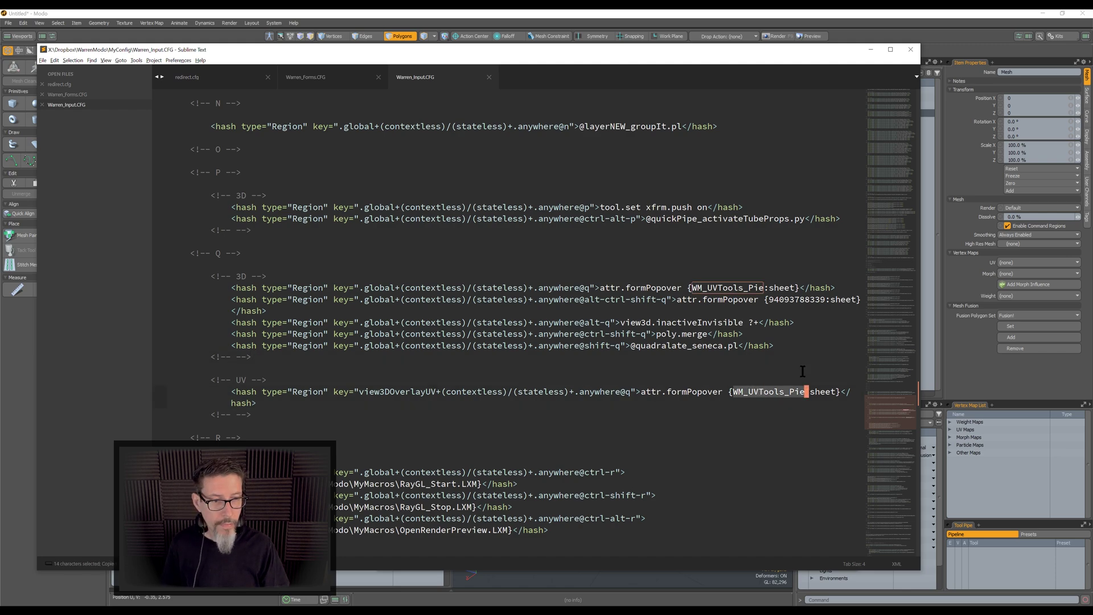
{"action": "left_click", "coordinate": [812, 358]}
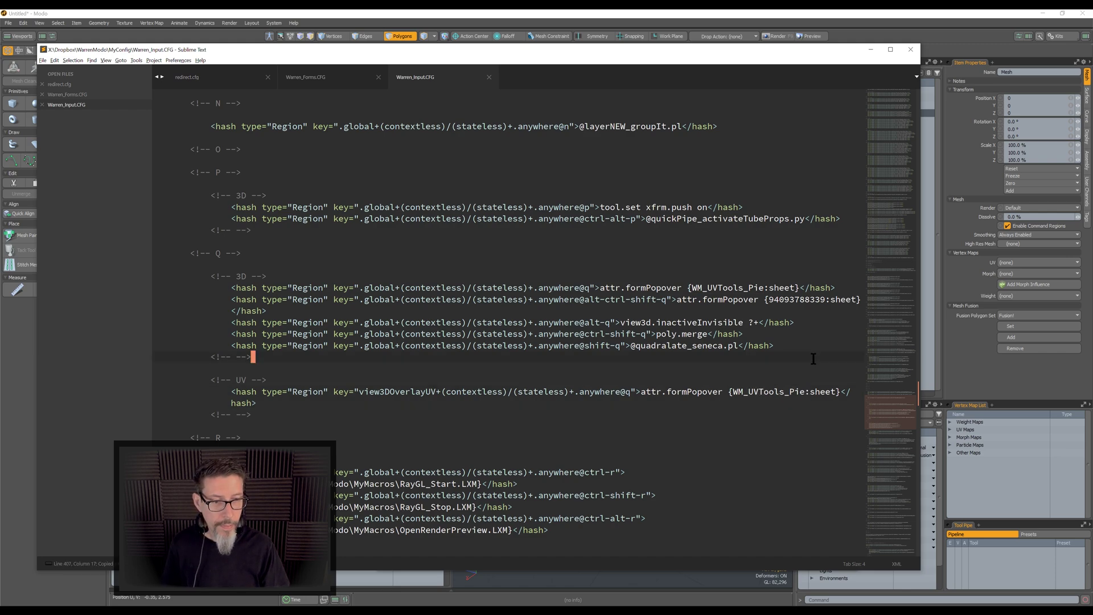
Search Warren_Forms.CFG for the pasted WM_UVTools_Pie sheet name
{"action": "left_click", "coordinate": [323, 74]}
{"action": "left_click", "coordinate": [332, 130]}
{"action": "key", "text": "ctrl+f"}
{"action": "key", "text": "ctrl+v"}
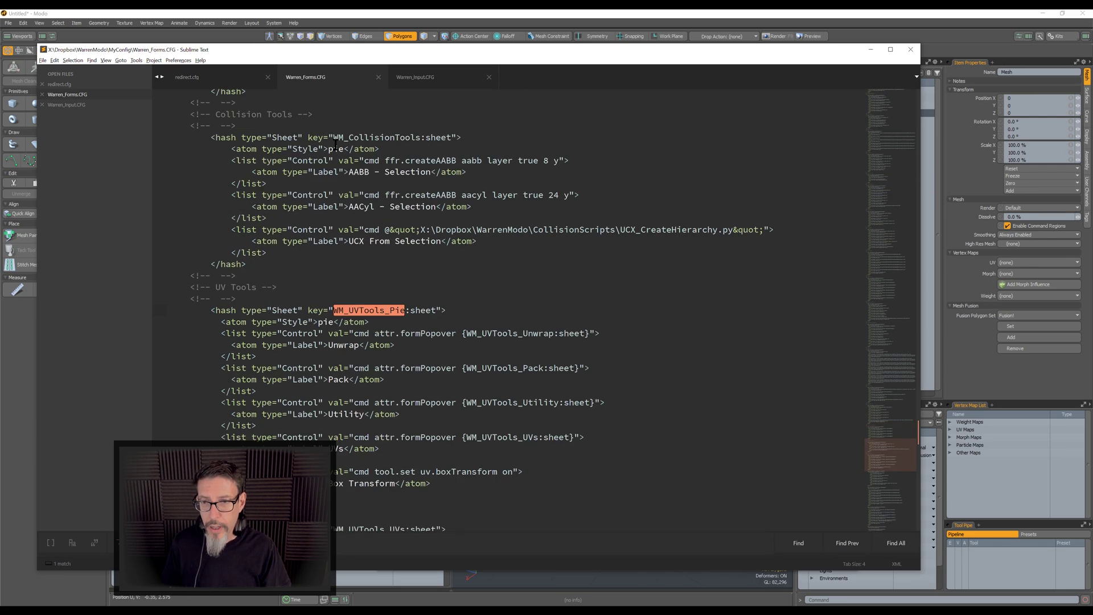
{"action": "left_click", "coordinate": [439, 302]}
{"action": "key", "text": "Escape"}
{"action": "scroll", "coordinate": [477, 292], "scroll_direction": "down", "scroll_amount": 2}
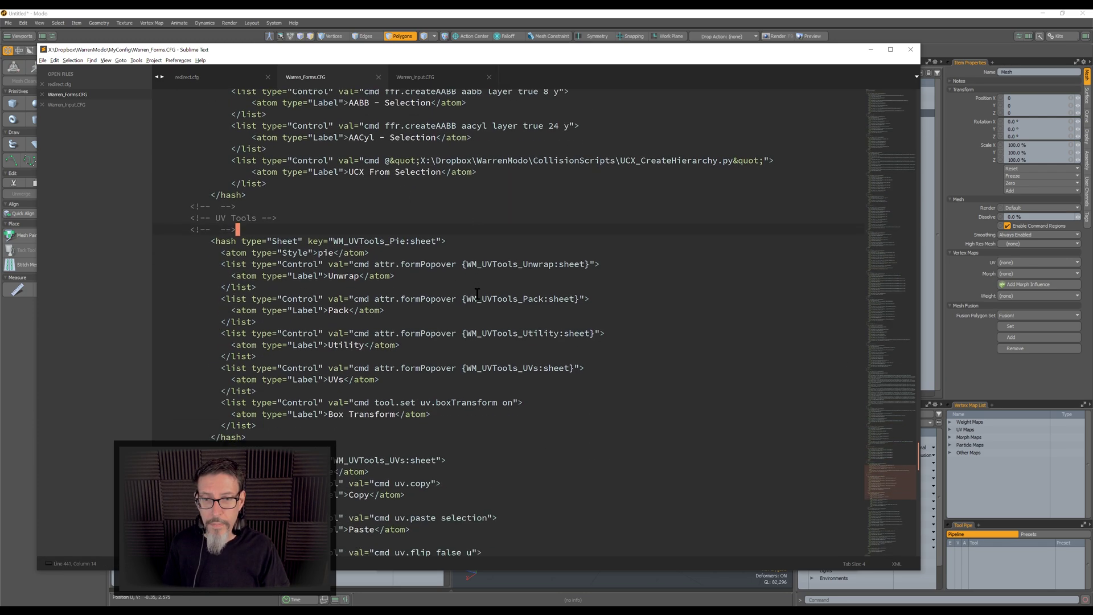
{"action": "scroll", "coordinate": [619, 227], "scroll_direction": "down", "scroll_amount": 2}
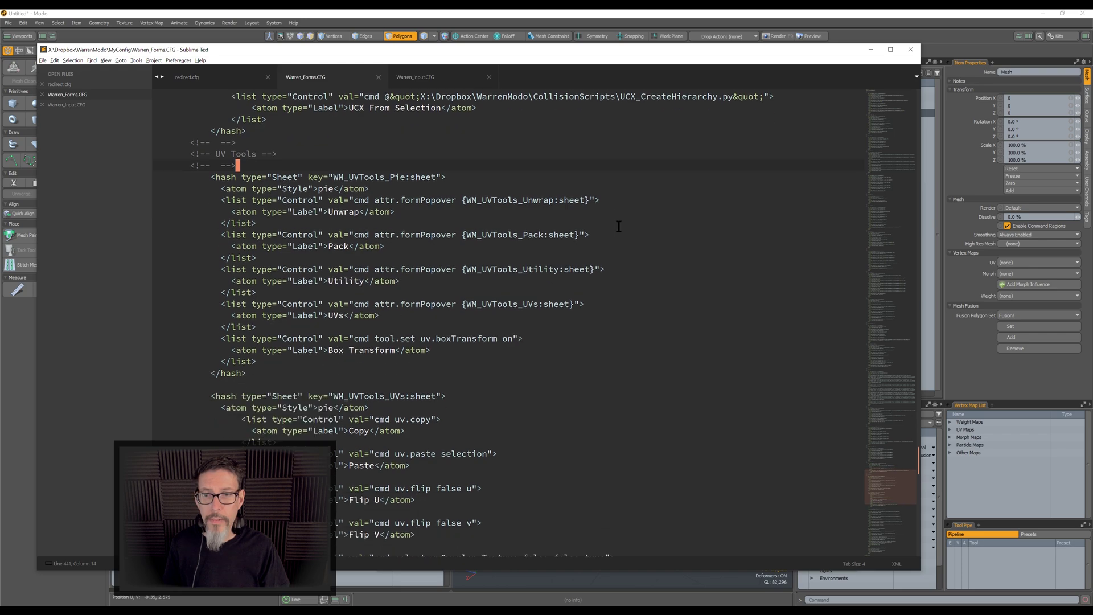
{"action": "scroll", "coordinate": [618, 227], "scroll_direction": "down", "scroll_amount": 2}
{"action": "scroll", "coordinate": [619, 227], "scroll_direction": "up", "scroll_amount": 2}
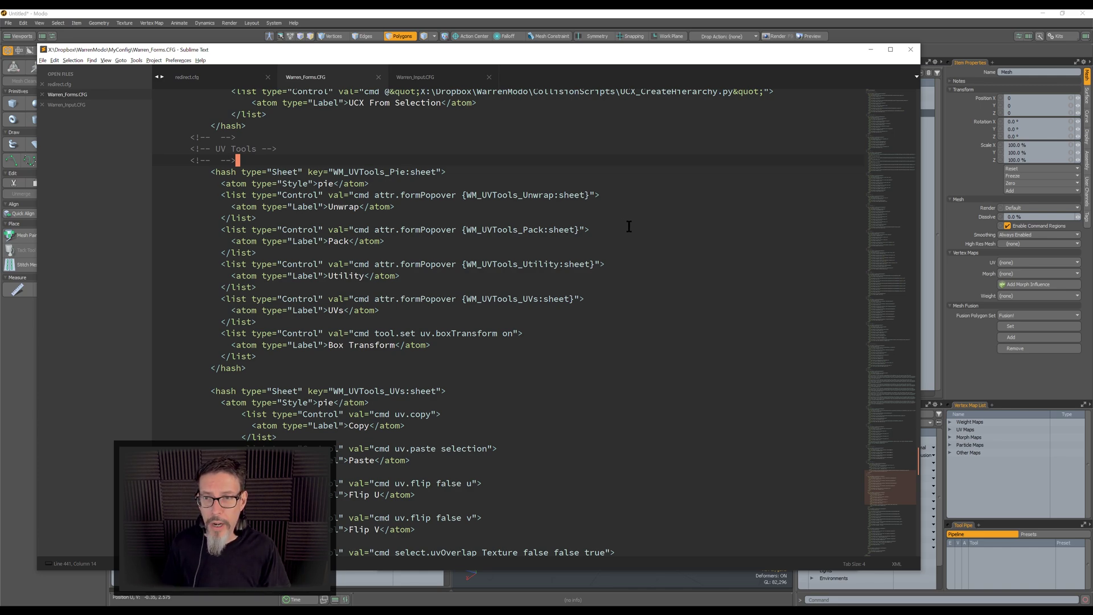
Review the WM_UVTools_Pie sheet declaration, pie style line and Unwrap popover entry
{"action": "left_click", "coordinate": [351, 140]}
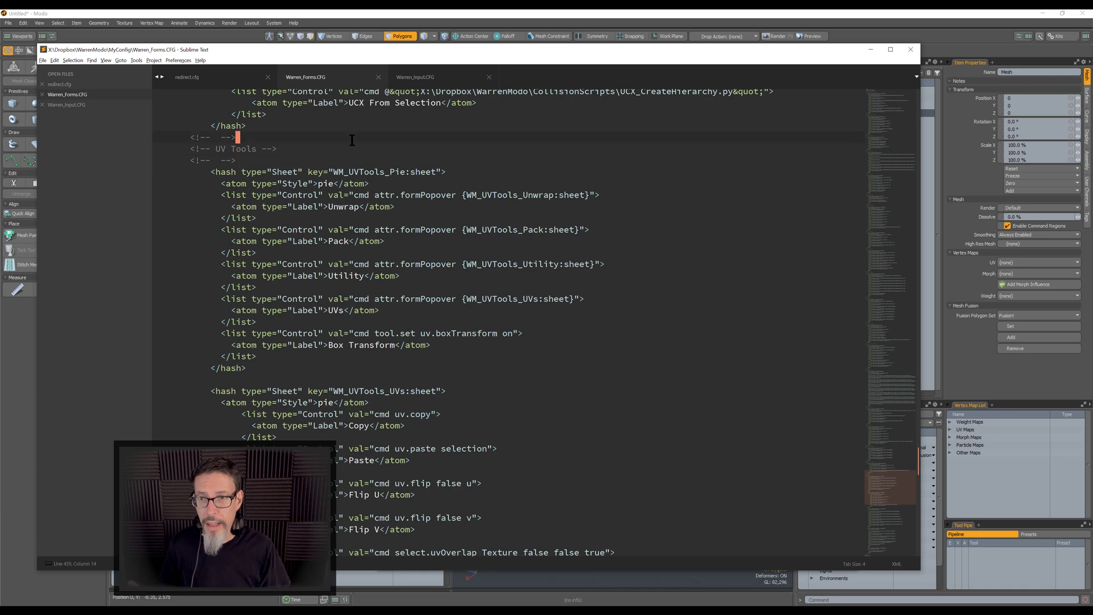
{"action": "left_click_drag", "start_coordinate": [228, 171], "coordinate": [428, 166]}
{"action": "left_click_drag", "start_coordinate": [235, 183], "coordinate": [349, 183]}
{"action": "left_click", "coordinate": [364, 183]}
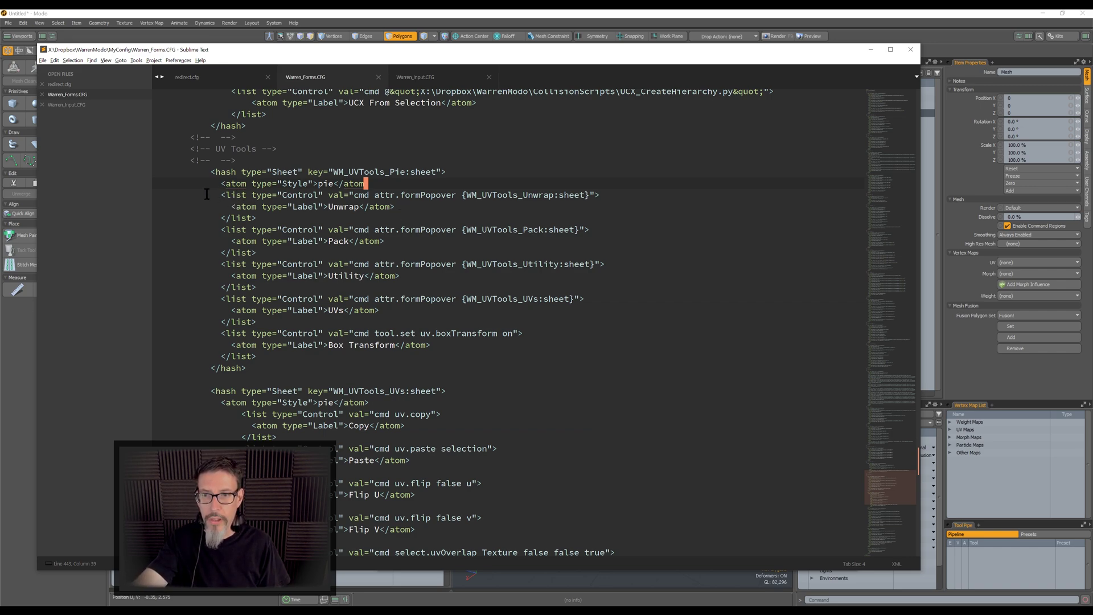
{"action": "left_click_drag", "start_coordinate": [221, 218], "coordinate": [374, 207]}
{"action": "left_click", "coordinate": [396, 194]}
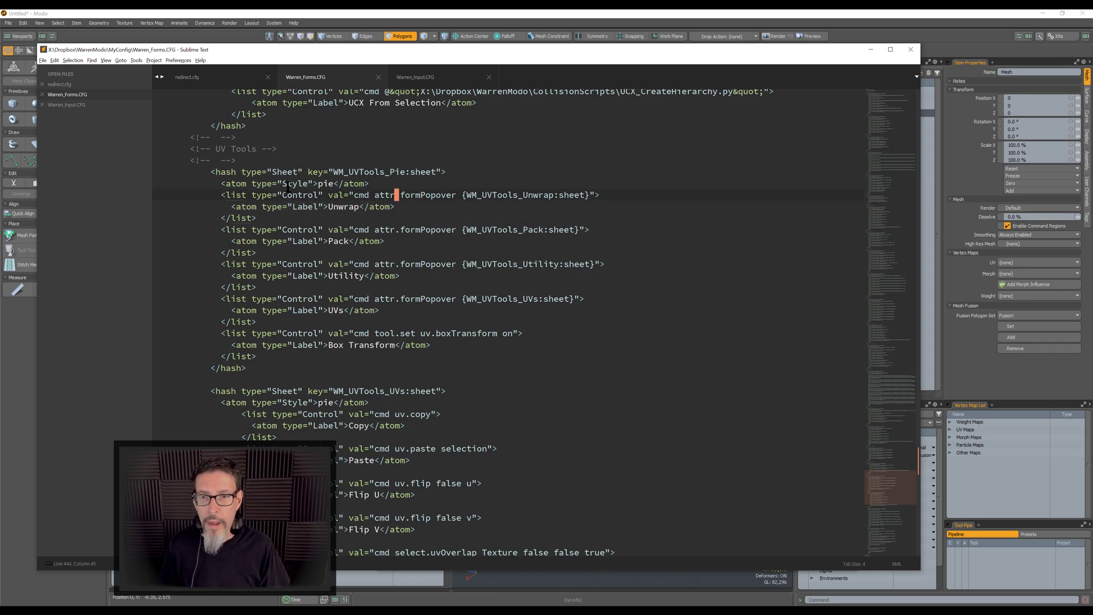
{"action": "left_click", "coordinate": [392, 172]}
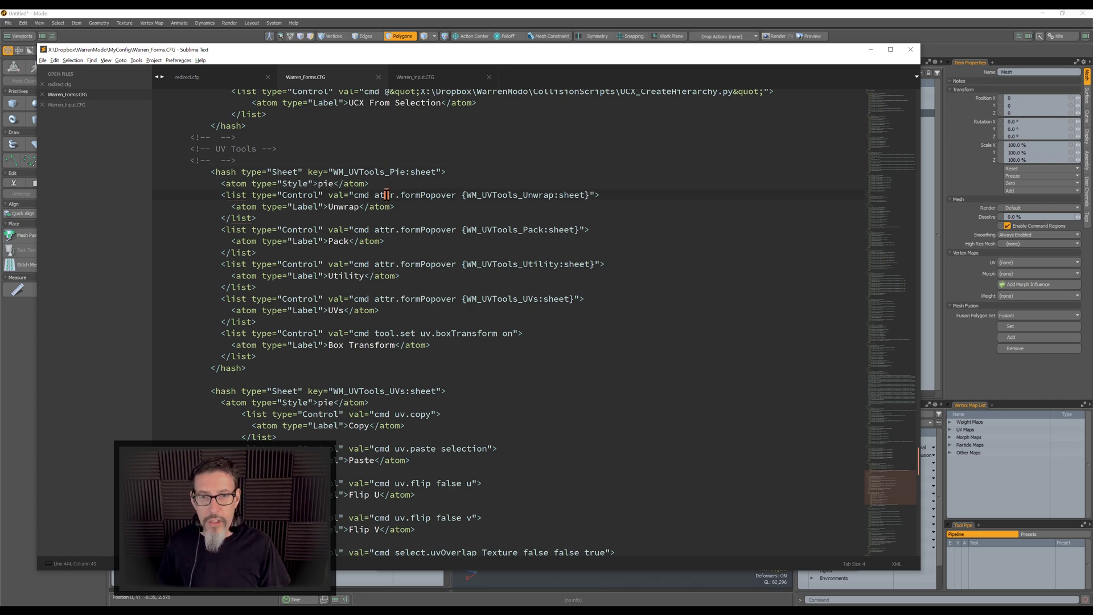
{"action": "double_click", "coordinate": [427, 195]}
{"action": "left_click", "coordinate": [360, 171]}
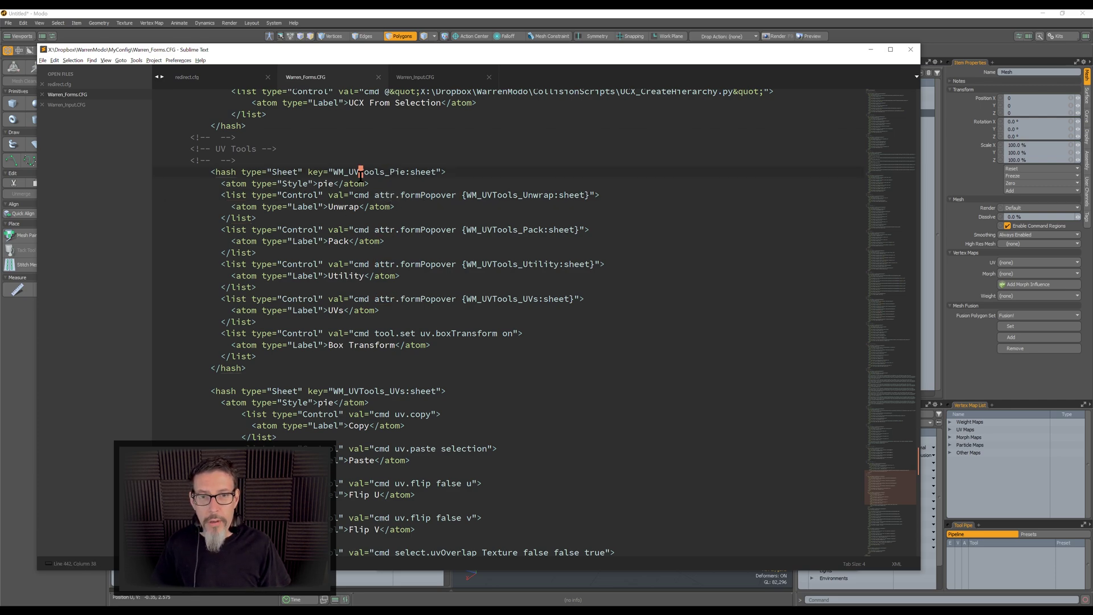
Review the WM_UVTools_Pack popover entry and the Box Transform tool command
{"action": "double_click", "coordinate": [518, 231]}
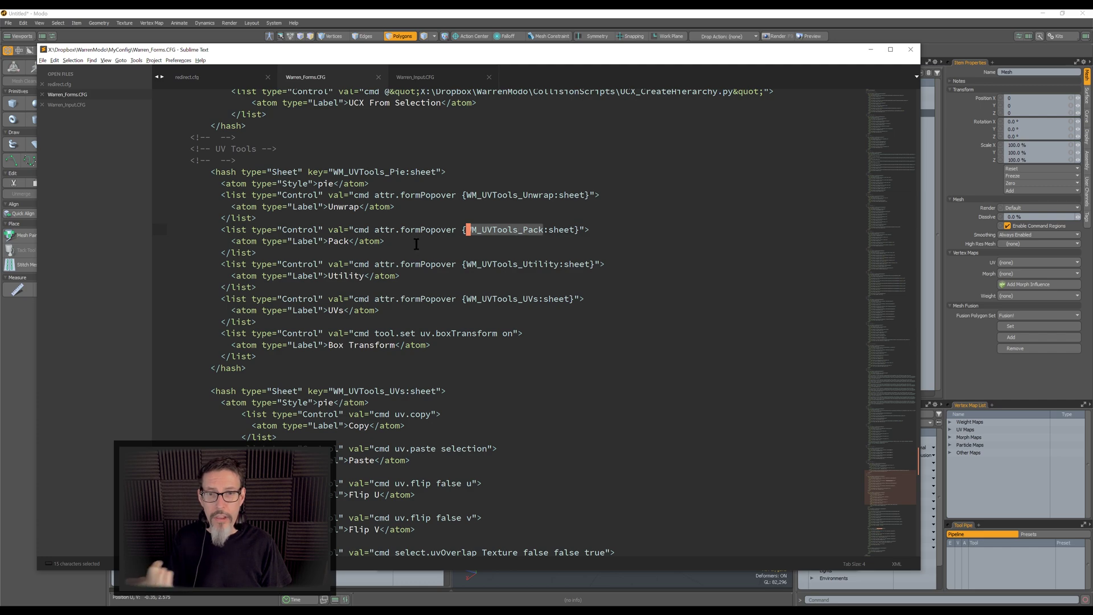
{"action": "left_click_drag", "start_coordinate": [383, 230], "coordinate": [545, 225]}
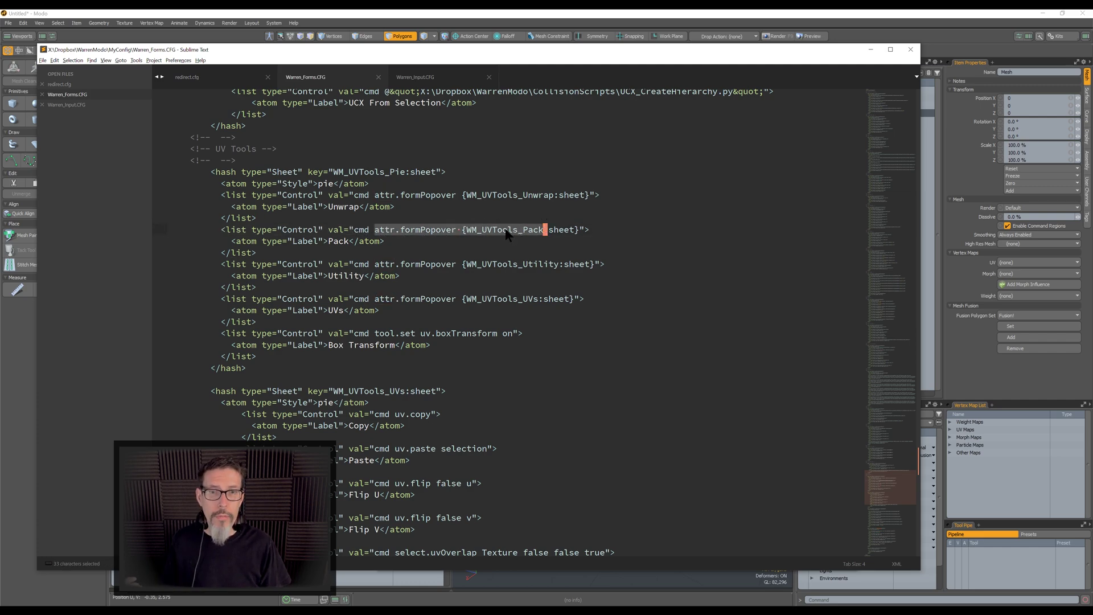
{"action": "left_click", "coordinate": [427, 231]}
{"action": "left_click", "coordinate": [315, 231]}
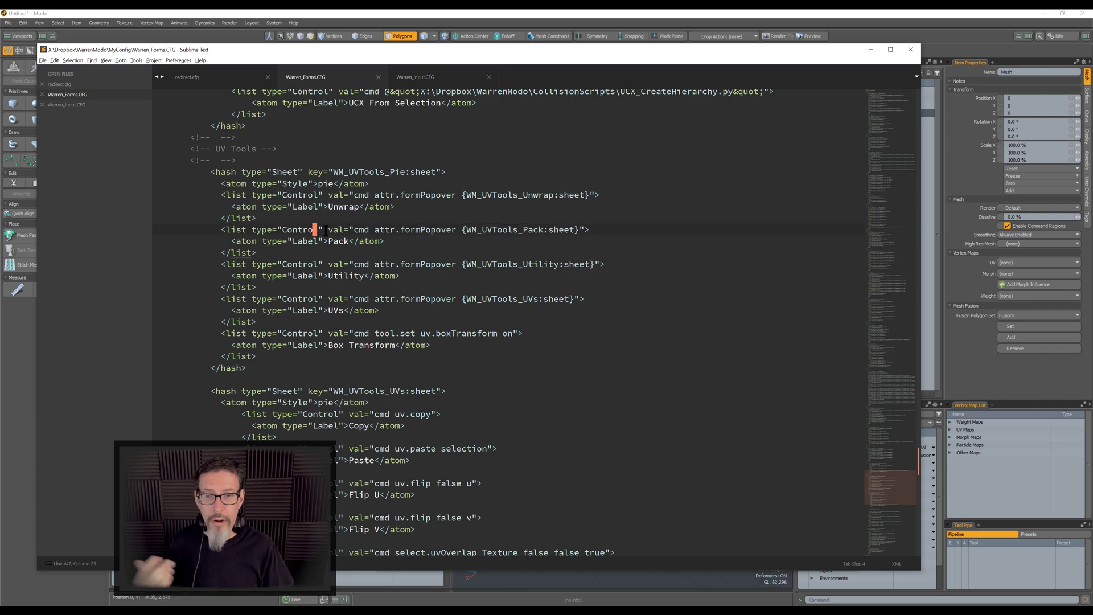
{"action": "left_click_drag", "start_coordinate": [389, 337], "coordinate": [515, 336]}
{"action": "left_click", "coordinate": [422, 316]}
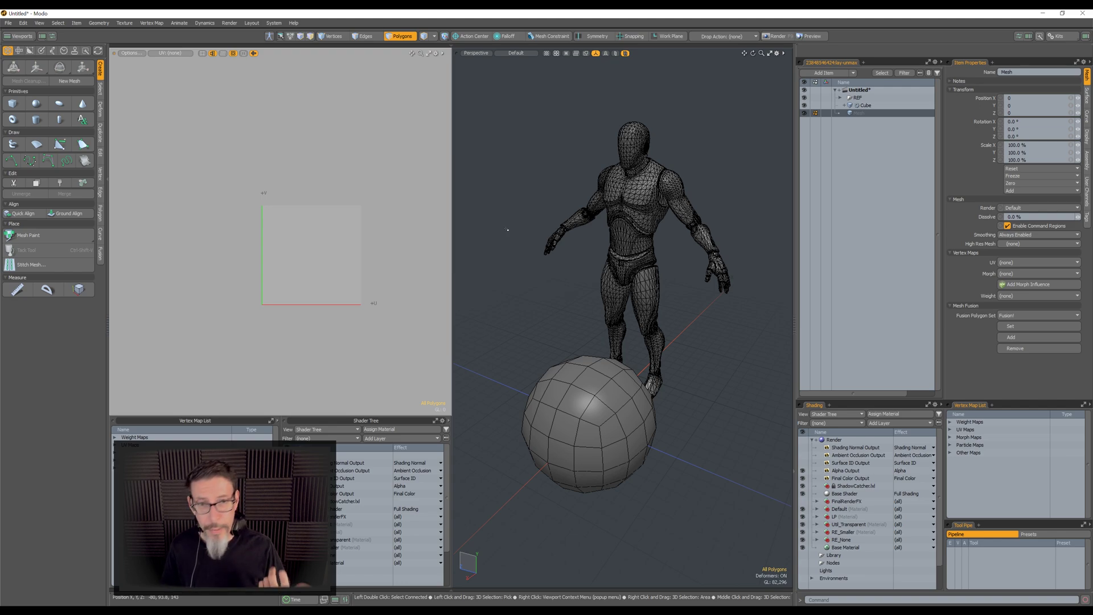
Open Modo's Command History palette from the layout menu, then move and enlarge it
{"action": "left_click", "coordinate": [256, 23]}
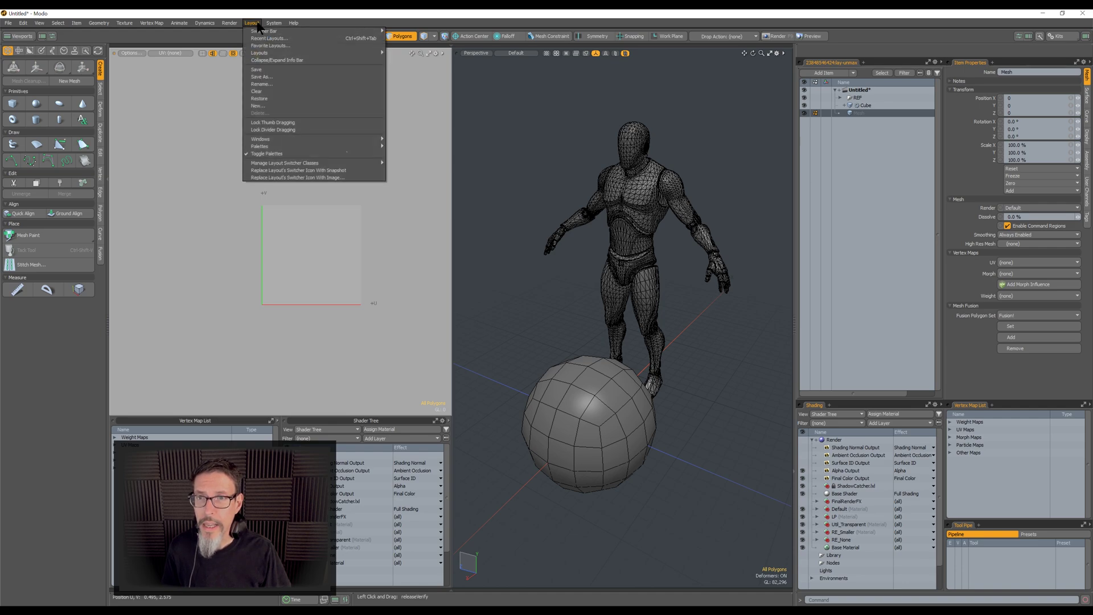
{"action": "mouse_move", "coordinate": [268, 25]}
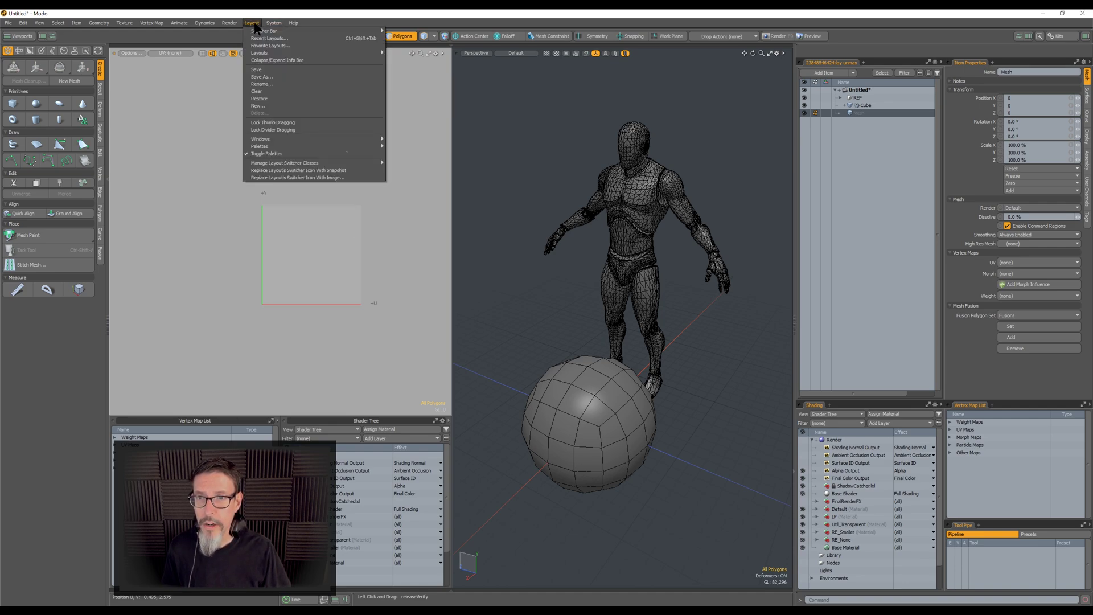
{"action": "mouse_move", "coordinate": [288, 146]}
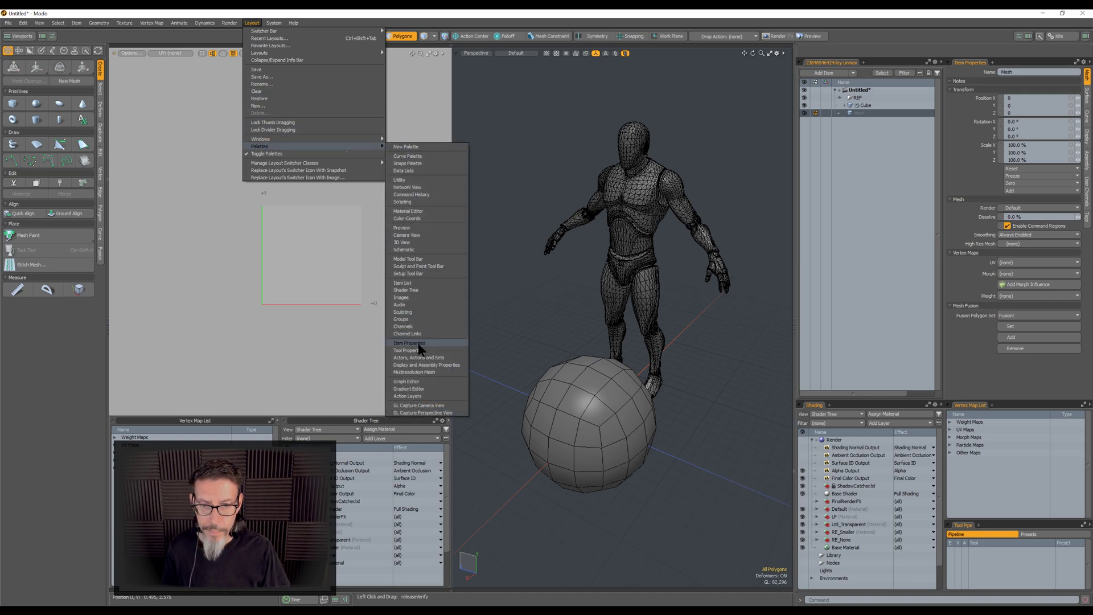
{"action": "left_click", "coordinate": [418, 194]}
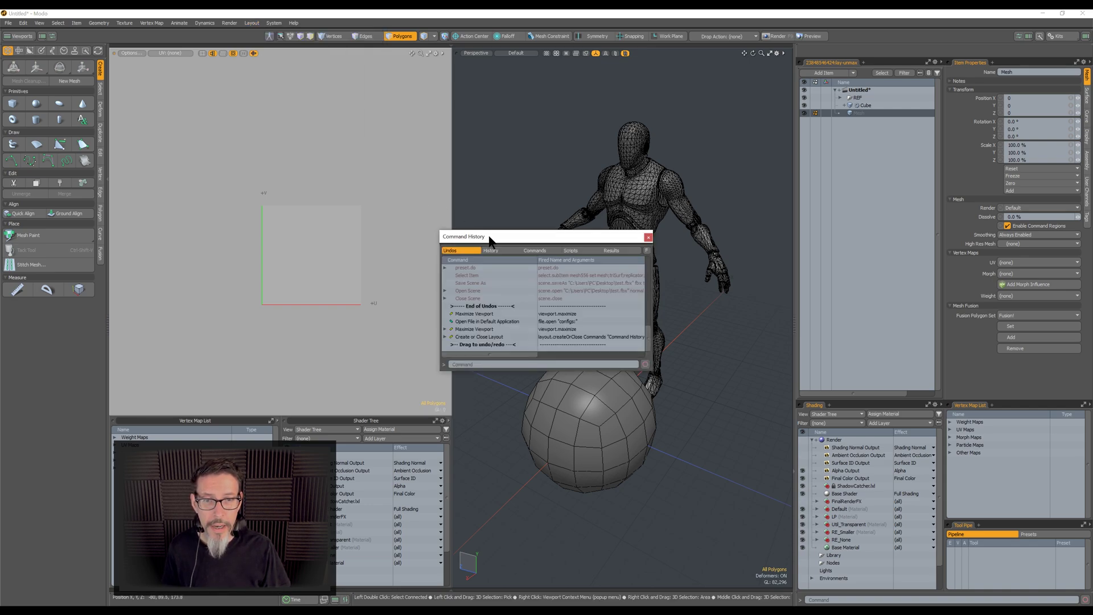
{"action": "left_click_drag", "start_coordinate": [490, 239], "coordinate": [356, 107]}
{"action": "left_click_drag", "start_coordinate": [516, 237], "coordinate": [702, 435]}
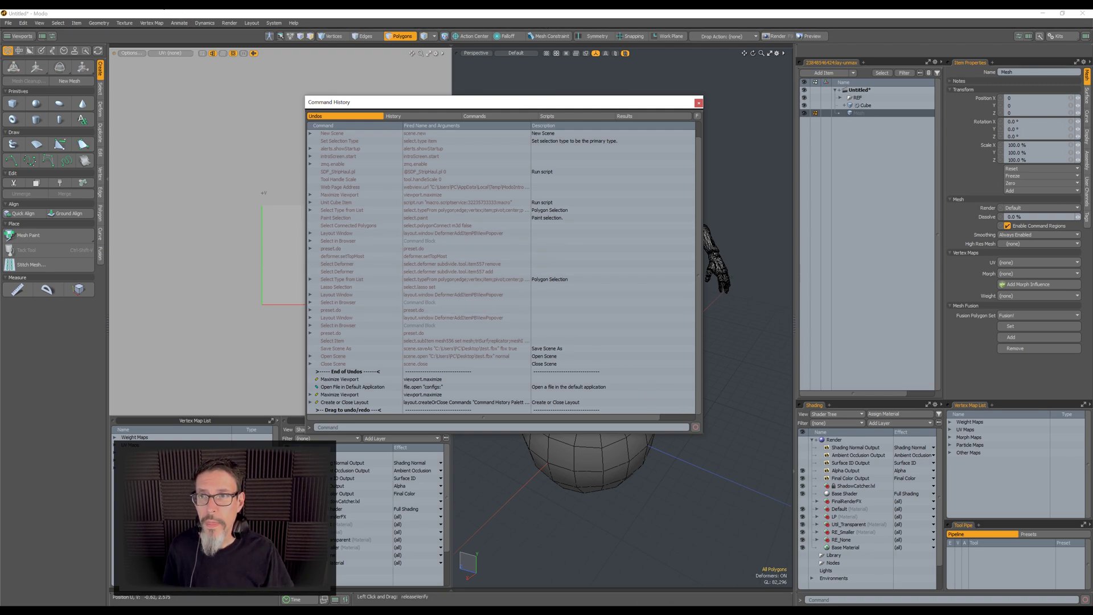
In Sublime Text, highlight the Unwrap formPopover command text, then deselect it
{"action": "key", "text": "alt+Tab"}
{"action": "left_click_drag", "start_coordinate": [386, 197], "coordinate": [590, 195]}
{"action": "left_click", "coordinate": [470, 174]}
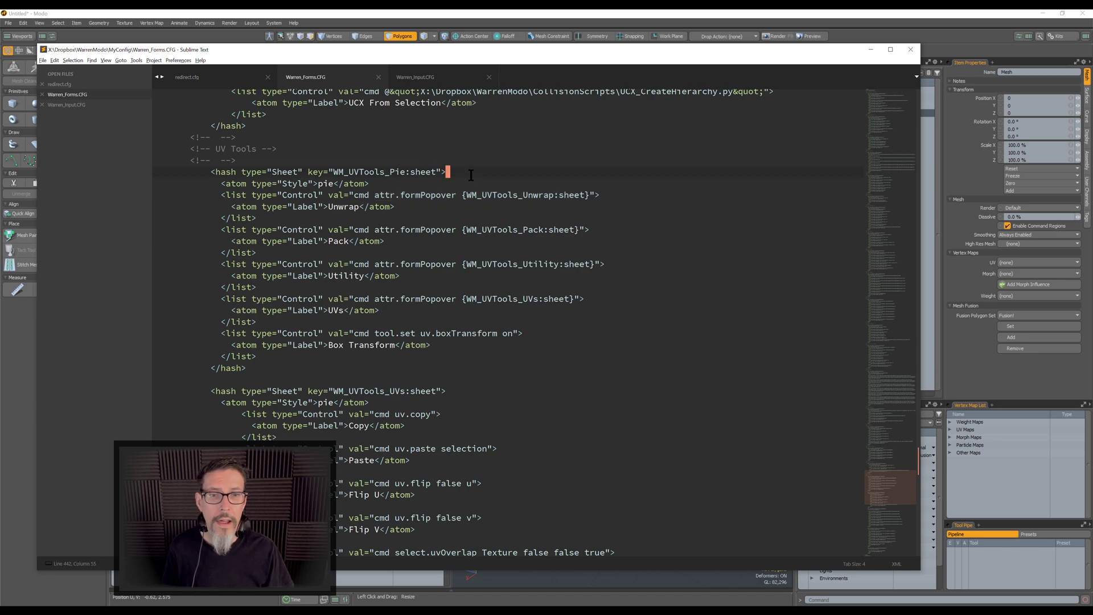
Copy the WM_UVTools_Unwrap and WM_UVTools_UVs sheet names
{"action": "double_click", "coordinate": [498, 195]}
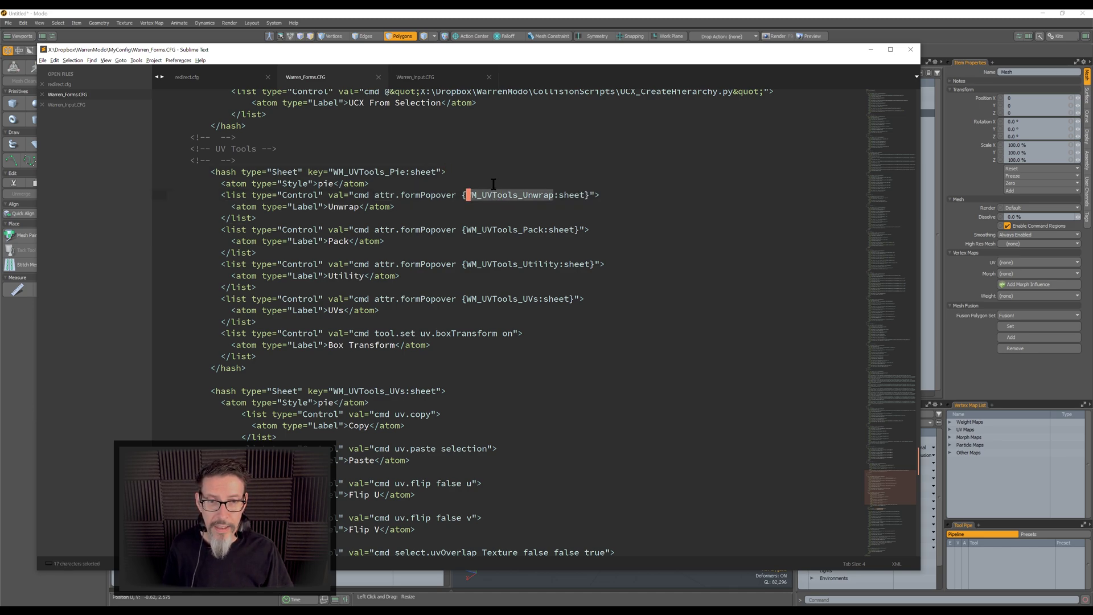
{"action": "key", "text": "ctrl+c"}
{"action": "left_click", "coordinate": [514, 200]}
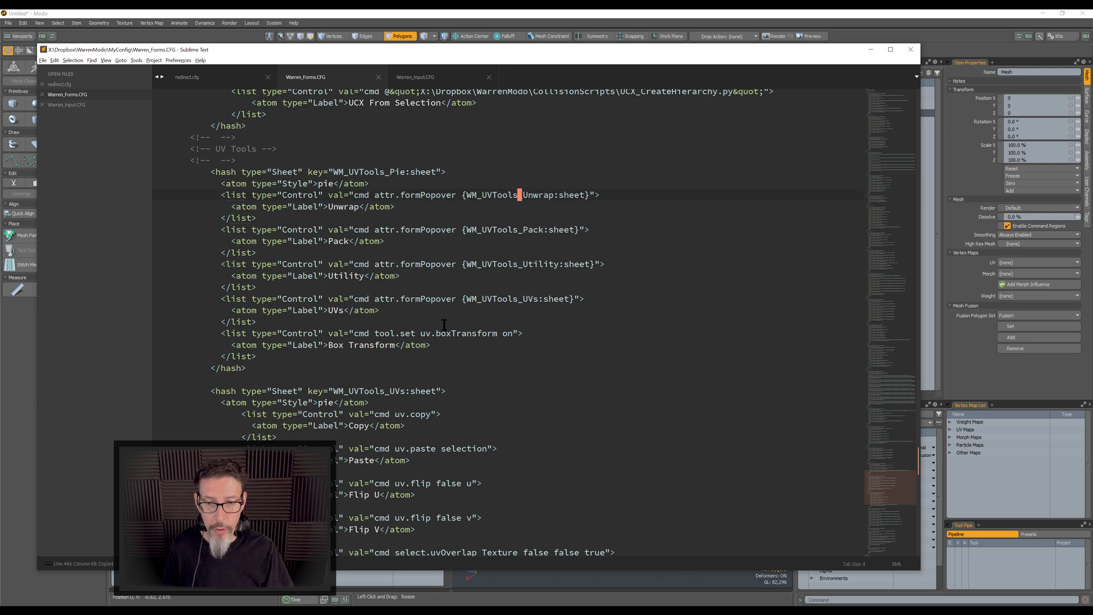
{"action": "double_click", "coordinate": [357, 390]}
{"action": "key", "text": "ctrl+c"}
Inspect the uv.paste and uv.flip command lines, then return to Modo
{"action": "scroll", "coordinate": [399, 378], "scroll_direction": "down", "scroll_amount": 3}
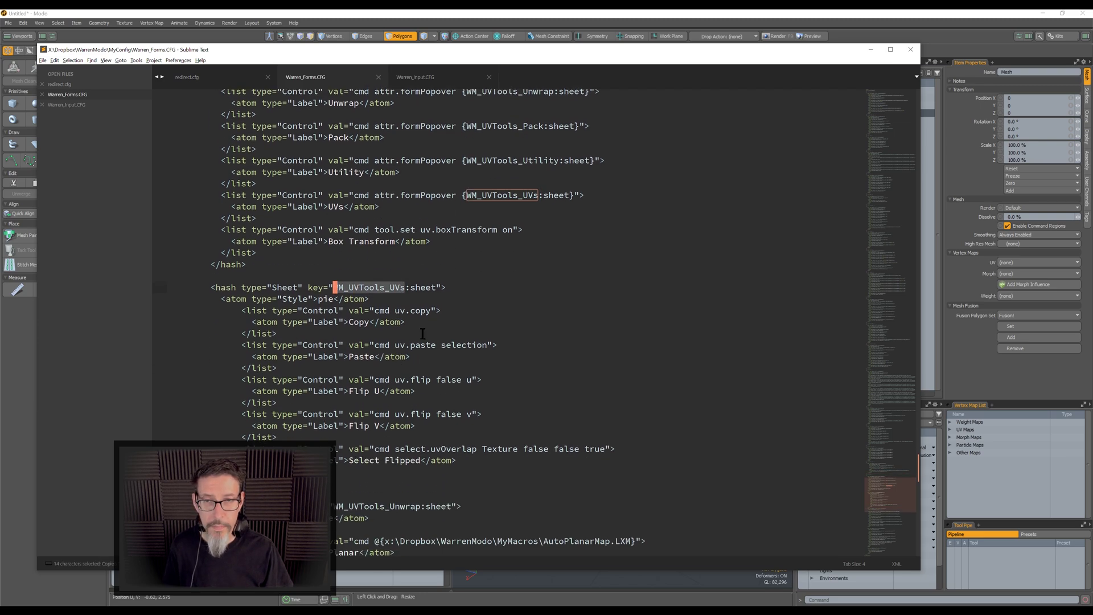
{"action": "left_click", "coordinate": [433, 206]}
{"action": "scroll", "coordinate": [433, 207], "scroll_direction": "up", "scroll_amount": 1}
{"action": "scroll", "coordinate": [407, 260], "scroll_direction": "up", "scroll_amount": 2}
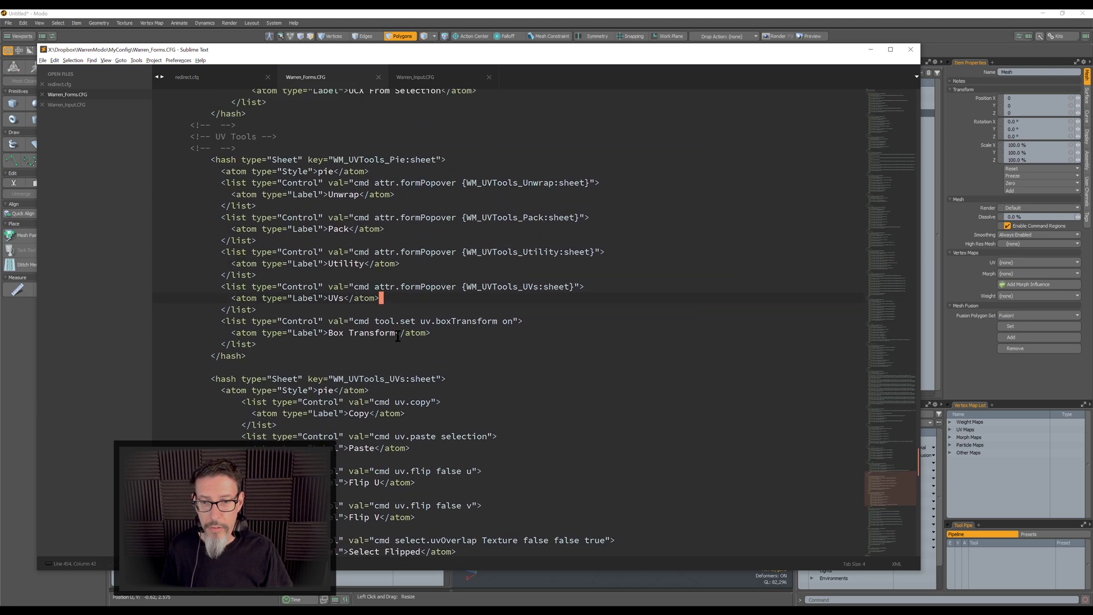
{"action": "scroll", "coordinate": [407, 261], "scroll_direction": "down", "scroll_amount": 2}
{"action": "left_click_drag", "start_coordinate": [395, 414], "coordinate": [432, 414]}
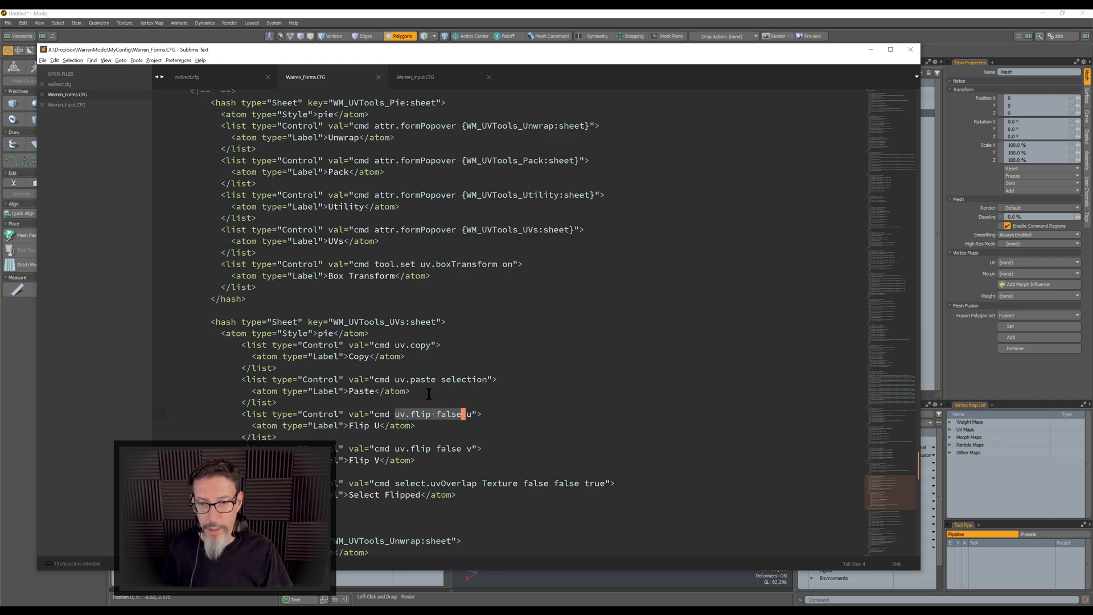
{"action": "left_click_drag", "start_coordinate": [399, 379], "coordinate": [455, 379]}
{"action": "left_click", "coordinate": [477, 361]}
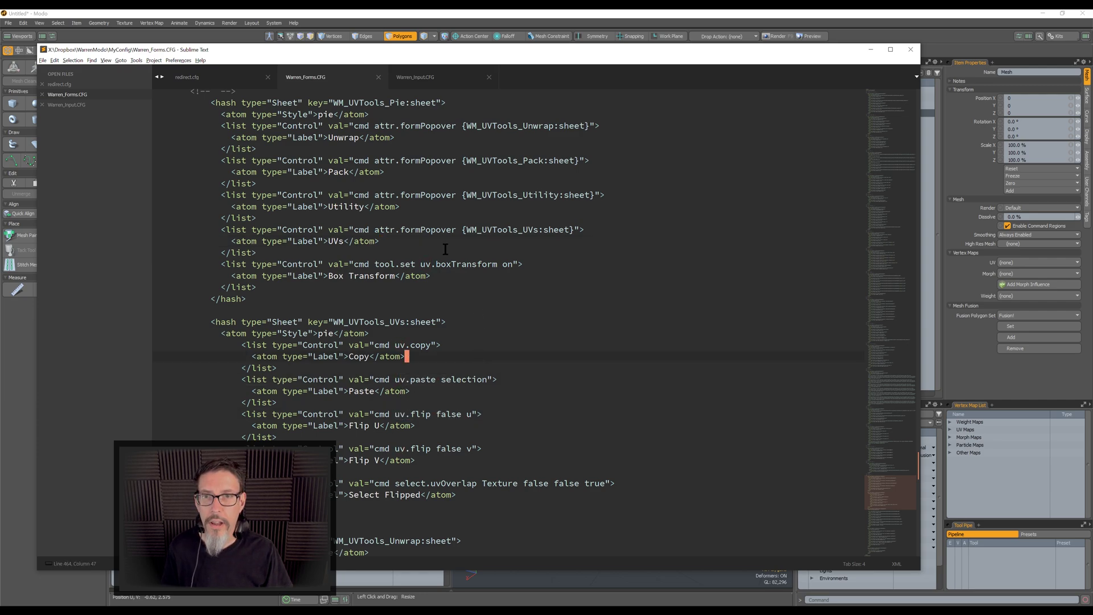
{"action": "left_click", "coordinate": [340, 20]}
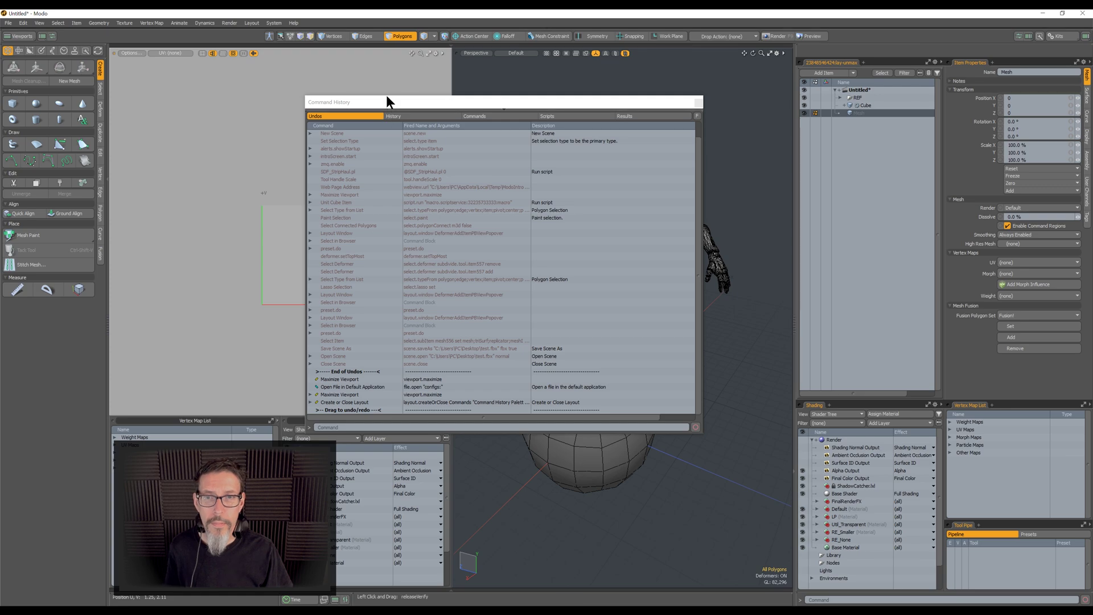
Move the Command History palette aside and toggle the toolbar between UV and modeling tools
{"action": "left_click_drag", "start_coordinate": [386, 101], "coordinate": [376, 69]}
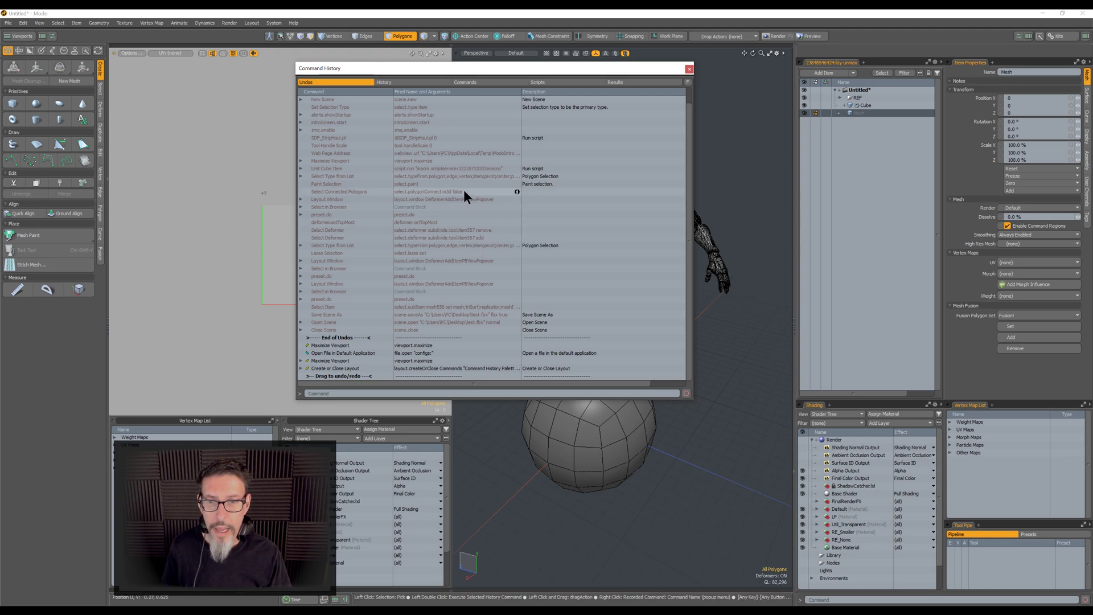
{"action": "left_click_drag", "start_coordinate": [443, 76], "coordinate": [623, 87]}
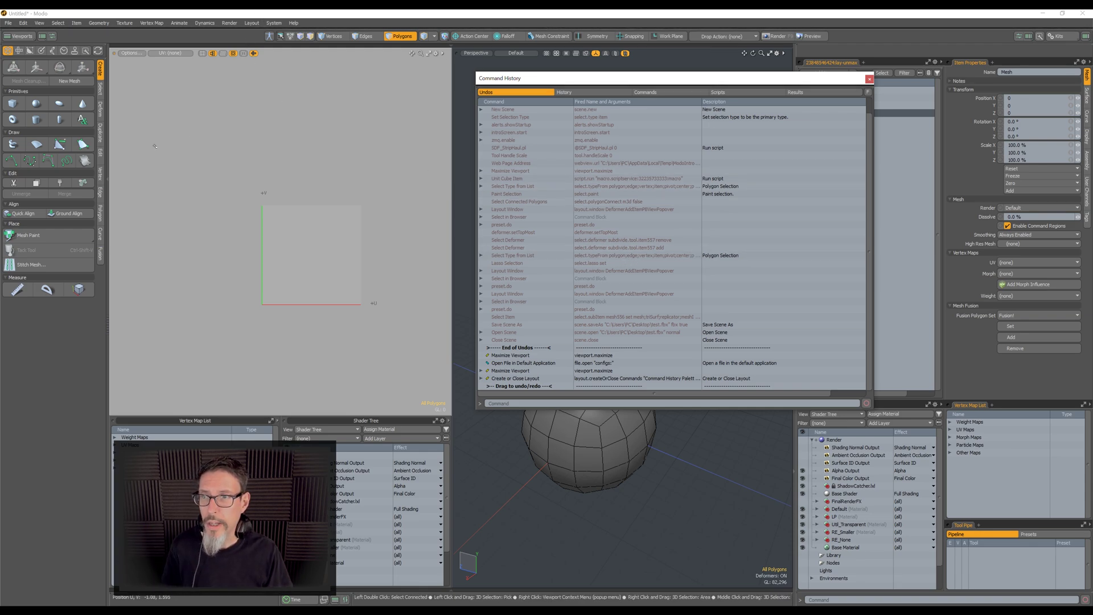
{"action": "left_click", "coordinate": [18, 49]}
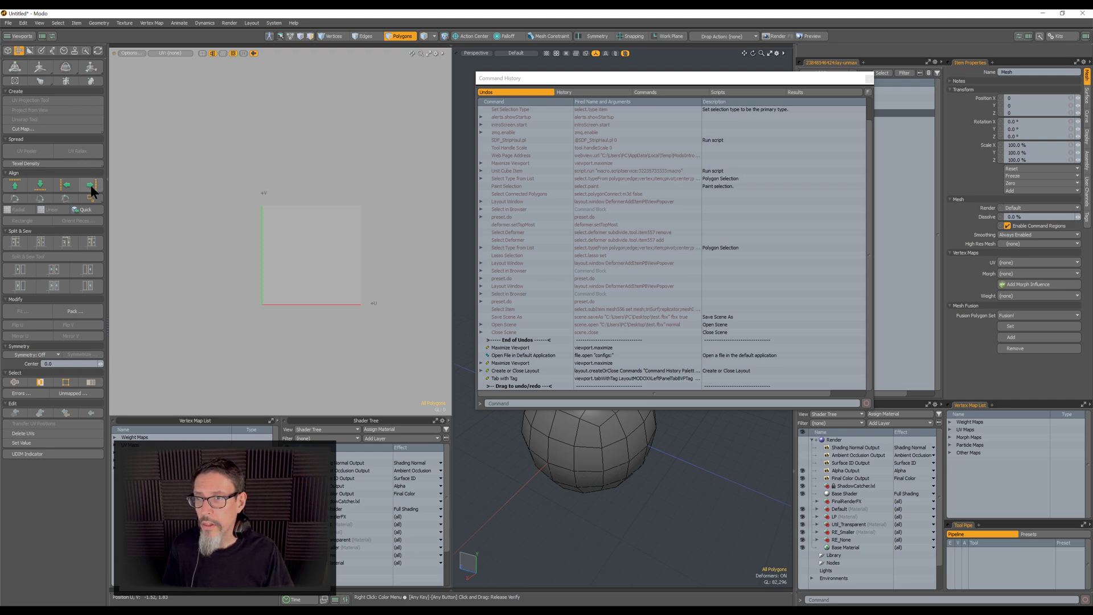
{"action": "left_click", "coordinate": [9, 51]}
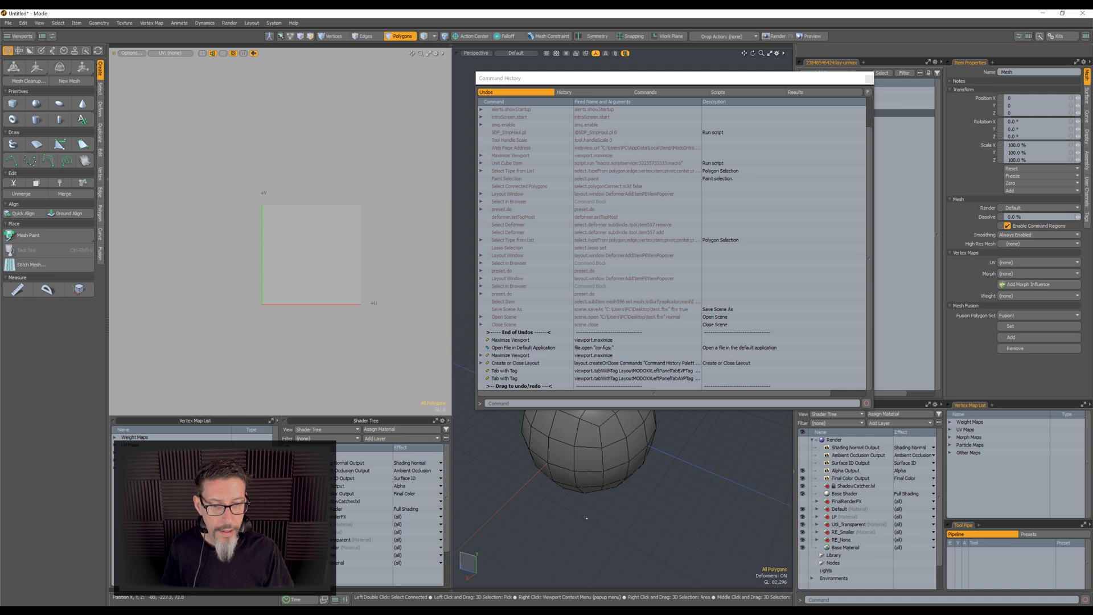
{"action": "left_click_drag", "start_coordinate": [813, 81], "coordinate": [720, 71]}
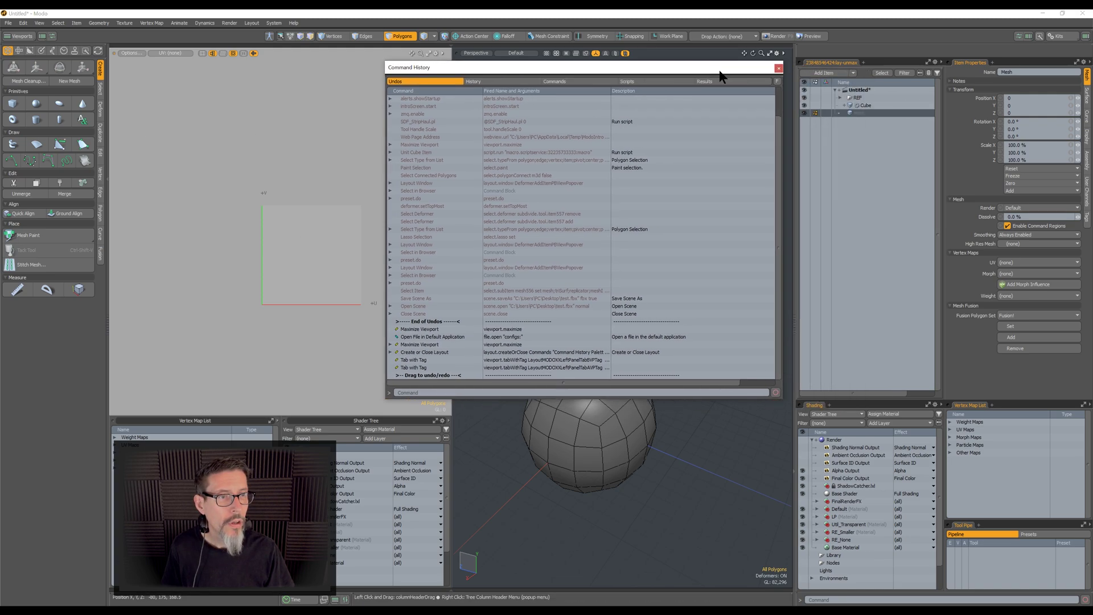
Draw a cube primitive, drop the tool, and switch back to Sublime Text
{"action": "left_click", "coordinate": [13, 103]}
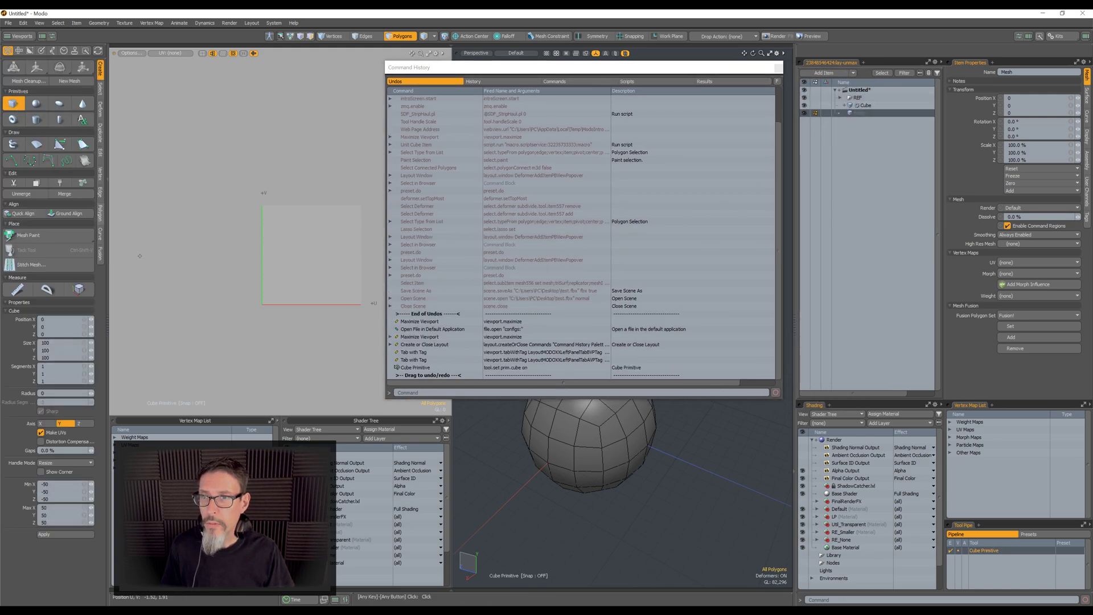
{"action": "left_click_drag", "start_coordinate": [670, 500], "coordinate": [740, 450]}
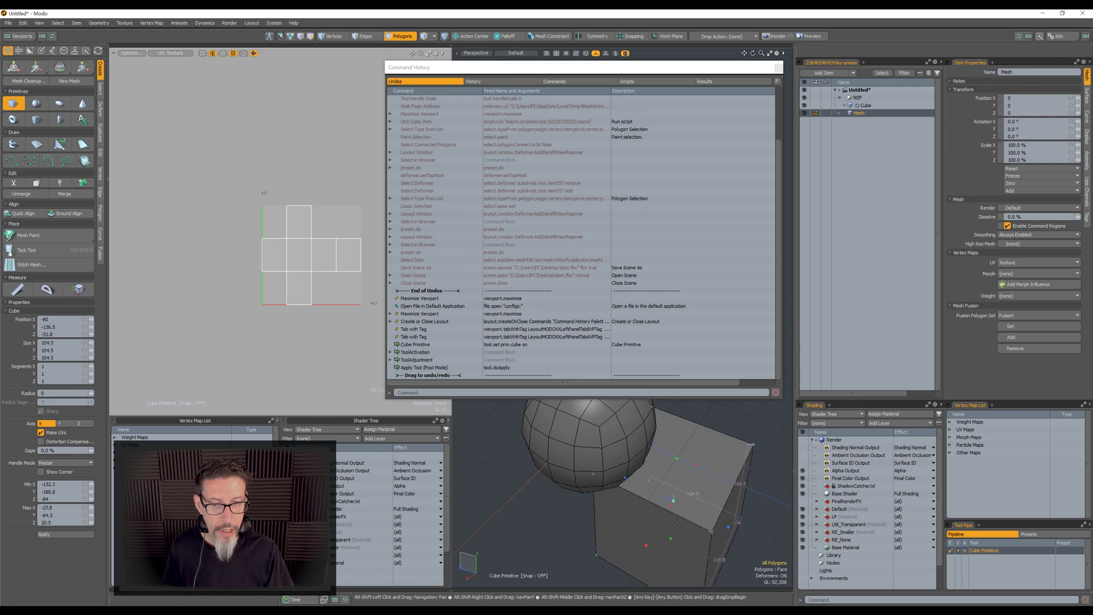
{"action": "left_click_drag", "start_coordinate": [626, 501], "coordinate": [552, 492], "text": "alt+shift"}
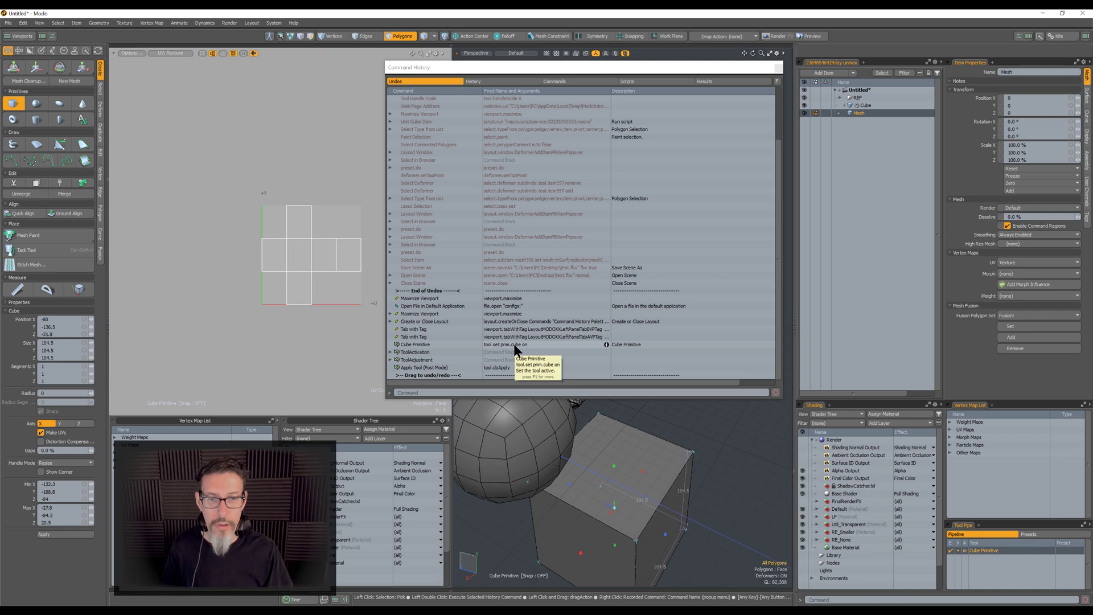
{"action": "key", "text": "space"}
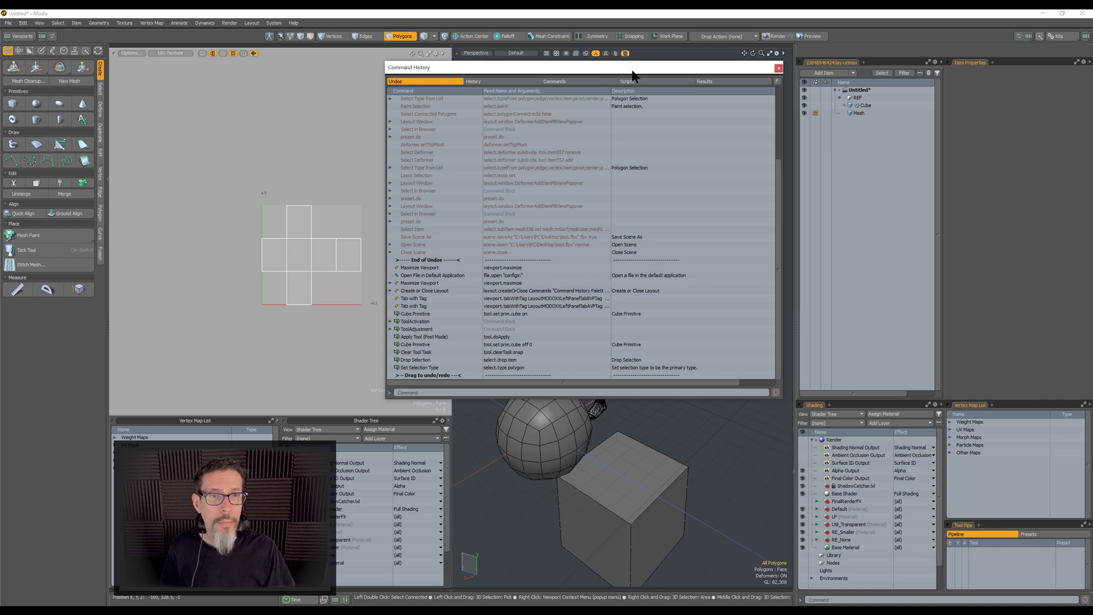
{"action": "left_click_drag", "start_coordinate": [657, 77], "coordinate": [421, 101]}
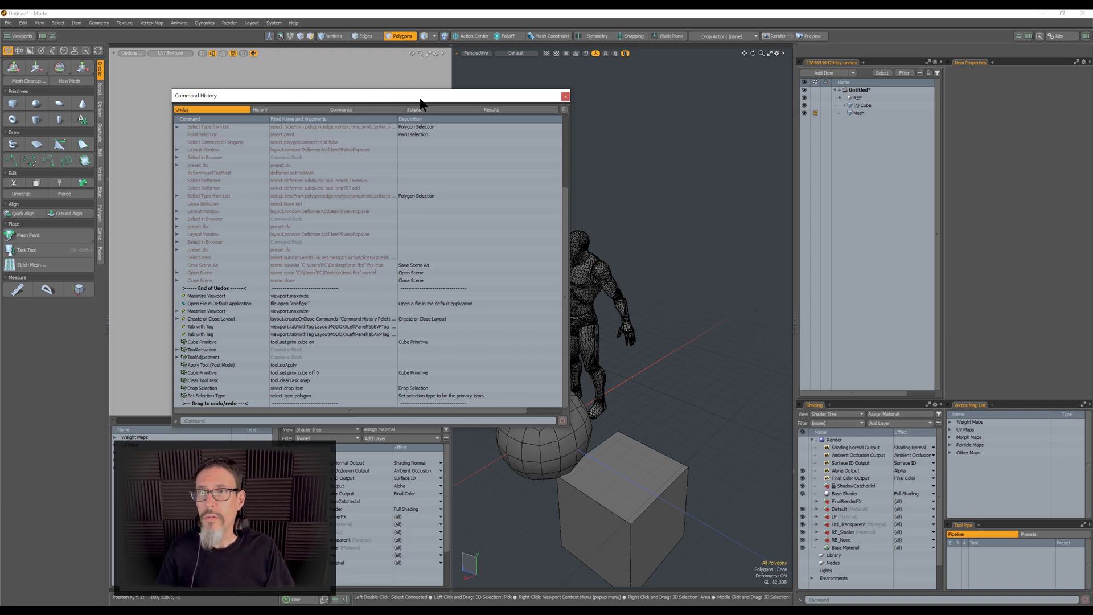
{"action": "key", "text": "alt+Tab"}
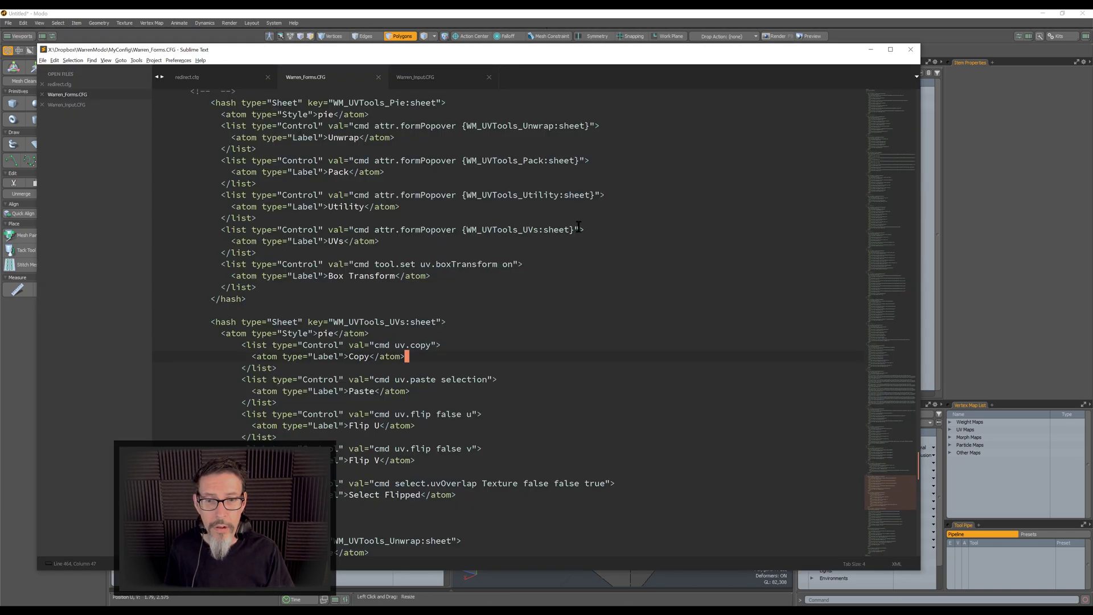
Scroll to WM_UVTools_Unwrap and highlight the Planar control's 'cmd' and MyMacros LXM macro path
{"action": "scroll", "coordinate": [637, 276], "scroll_direction": "down", "scroll_amount": 6}
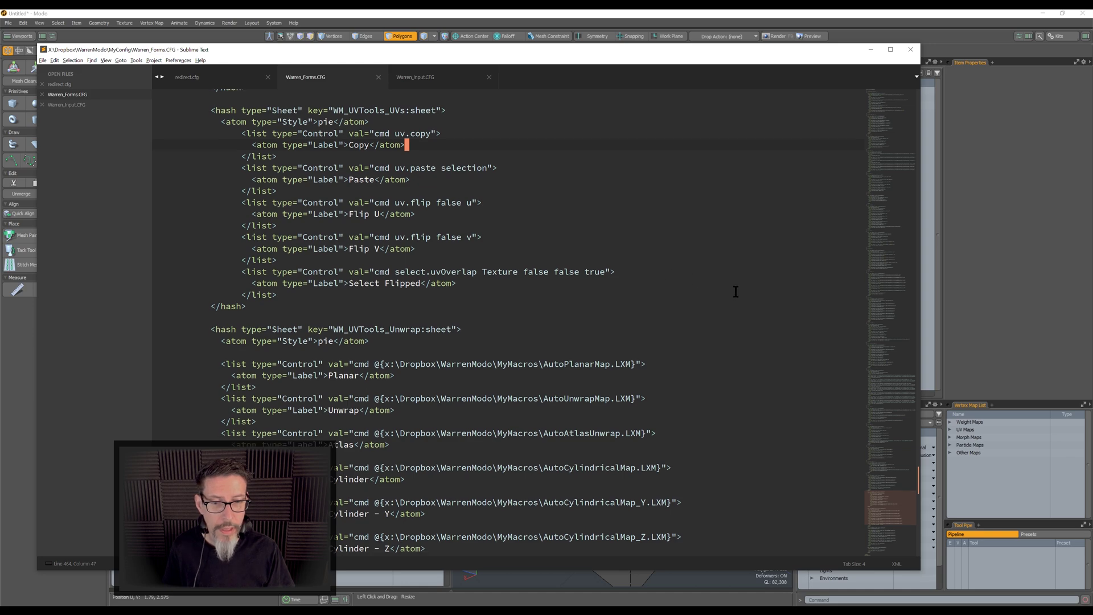
{"action": "scroll", "coordinate": [735, 291], "scroll_direction": "down", "scroll_amount": 4}
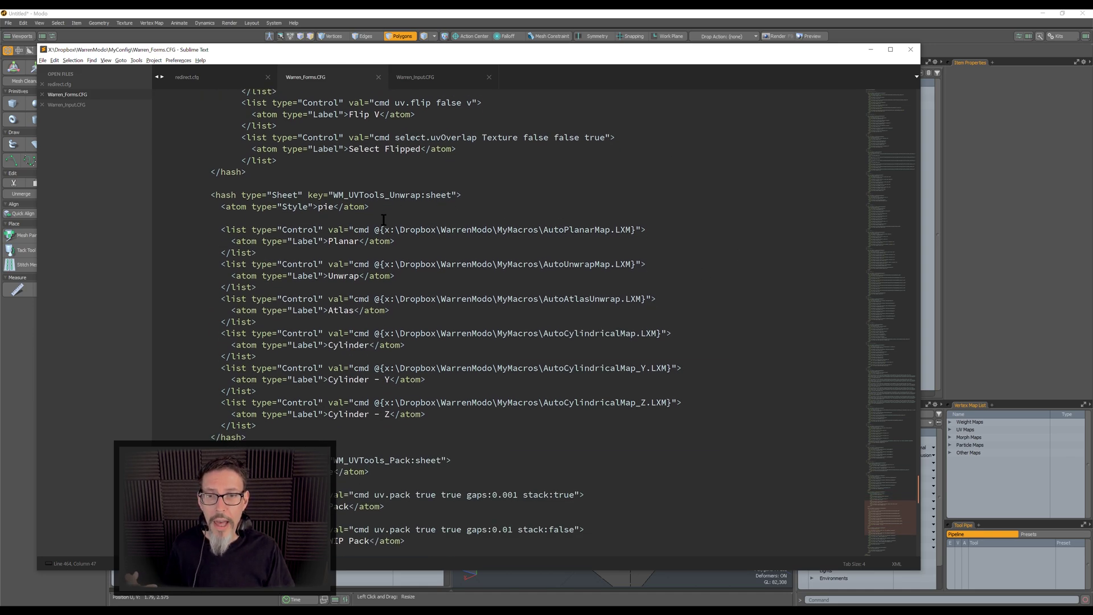
{"action": "left_click_drag", "start_coordinate": [374, 230], "coordinate": [635, 229]}
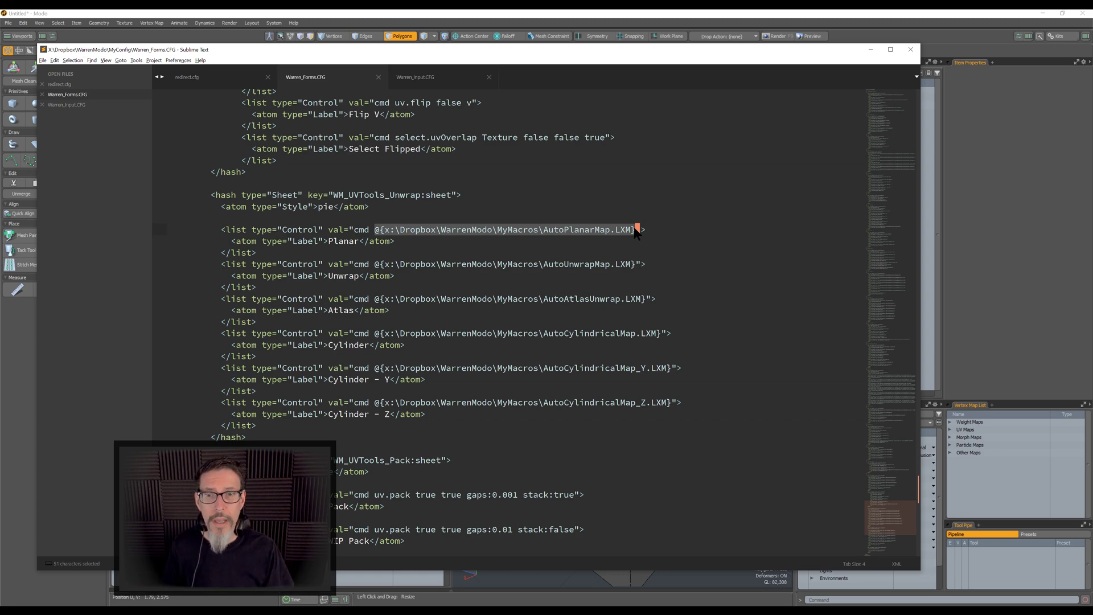
{"action": "left_click", "coordinate": [369, 207]}
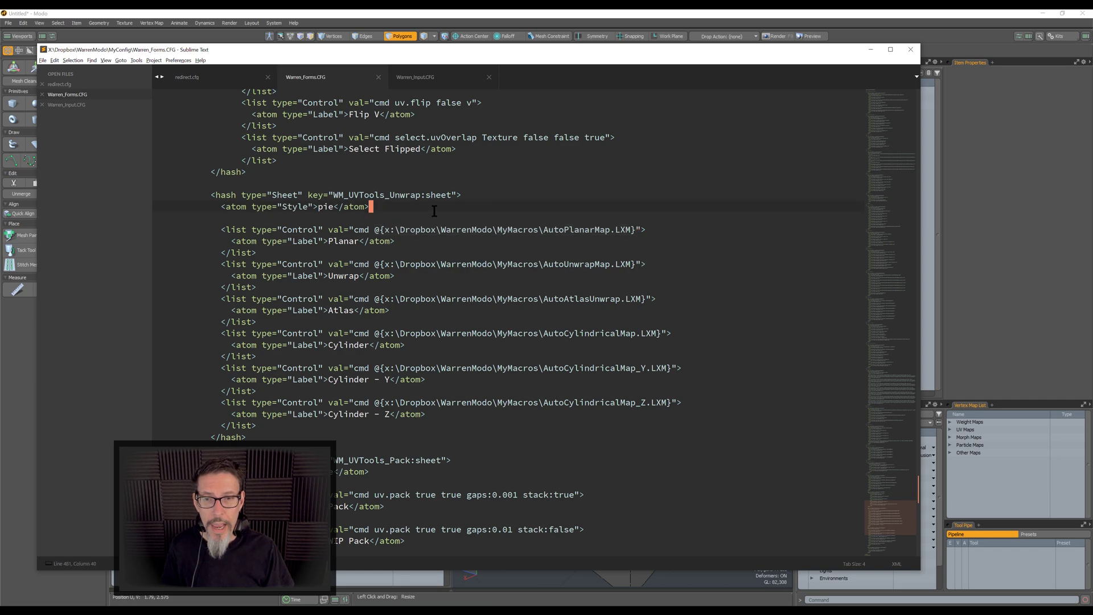
{"action": "double_click", "coordinate": [362, 229]}
{"action": "left_click_drag", "start_coordinate": [374, 230], "coordinate": [637, 233]}
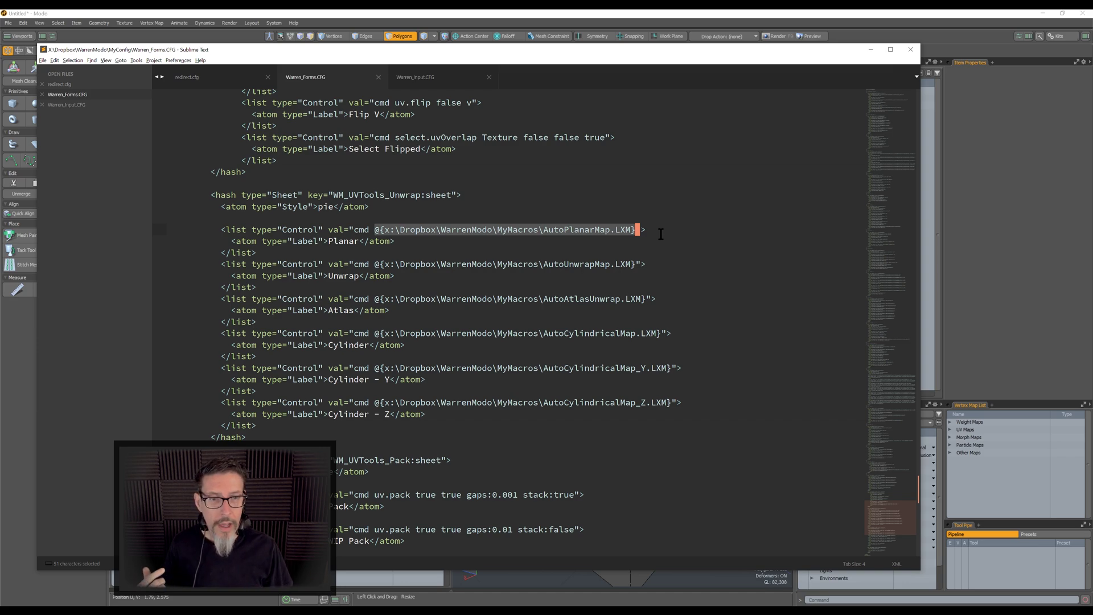
{"action": "left_click", "coordinate": [510, 183]}
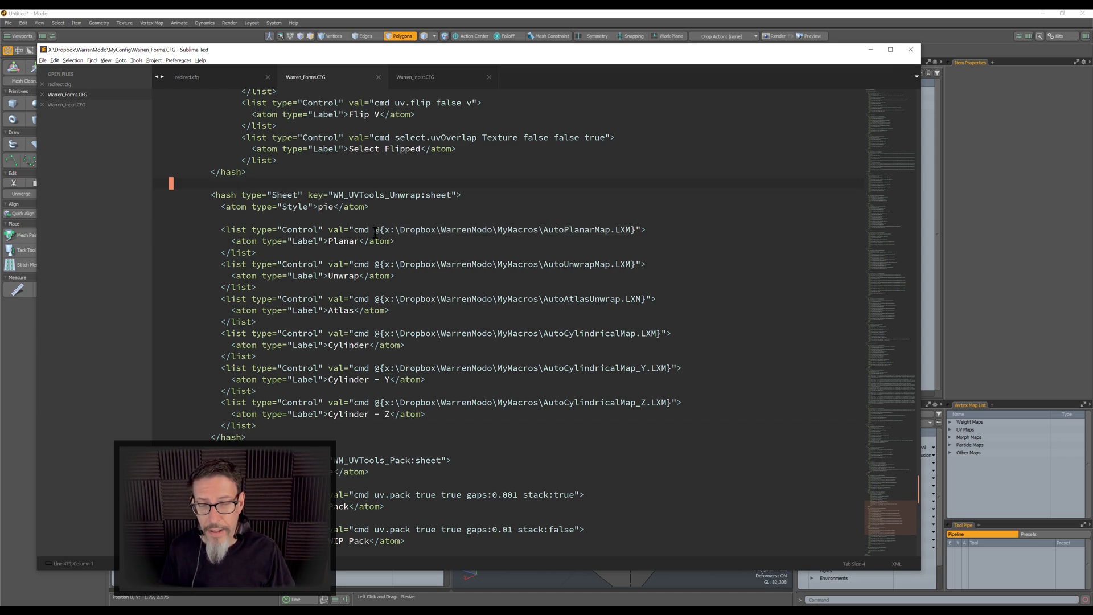